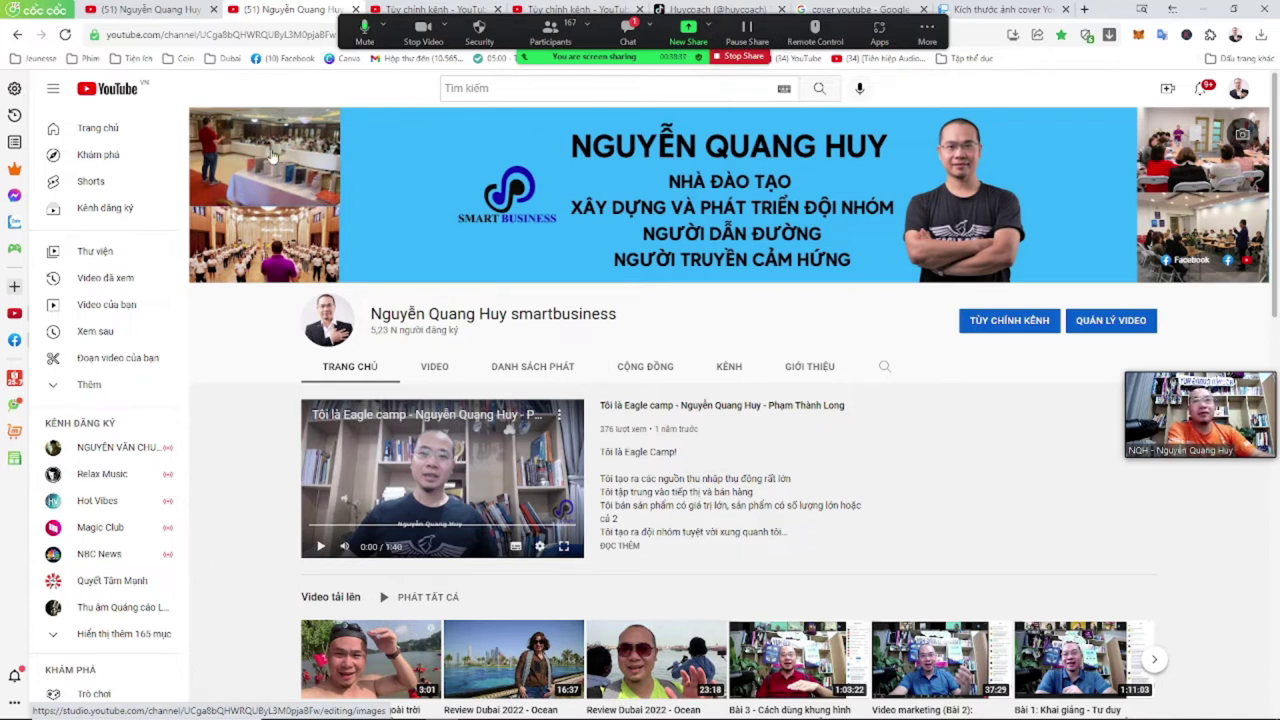
- Switch from the public channel page to the branding section of the channel customization settings
{"action": "left_click", "coordinate": [424, 9]}
{"action": "left_click", "coordinate": [300, 9]}
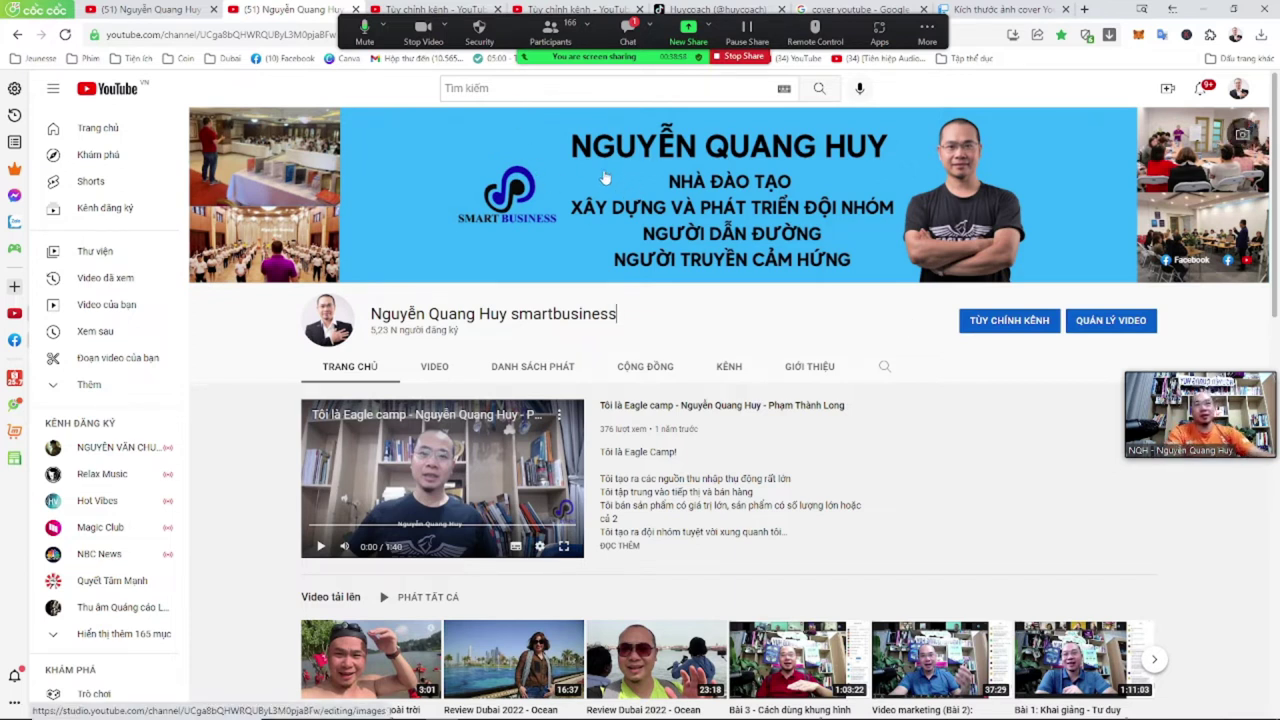
{"action": "left_click", "coordinate": [480, 265]}
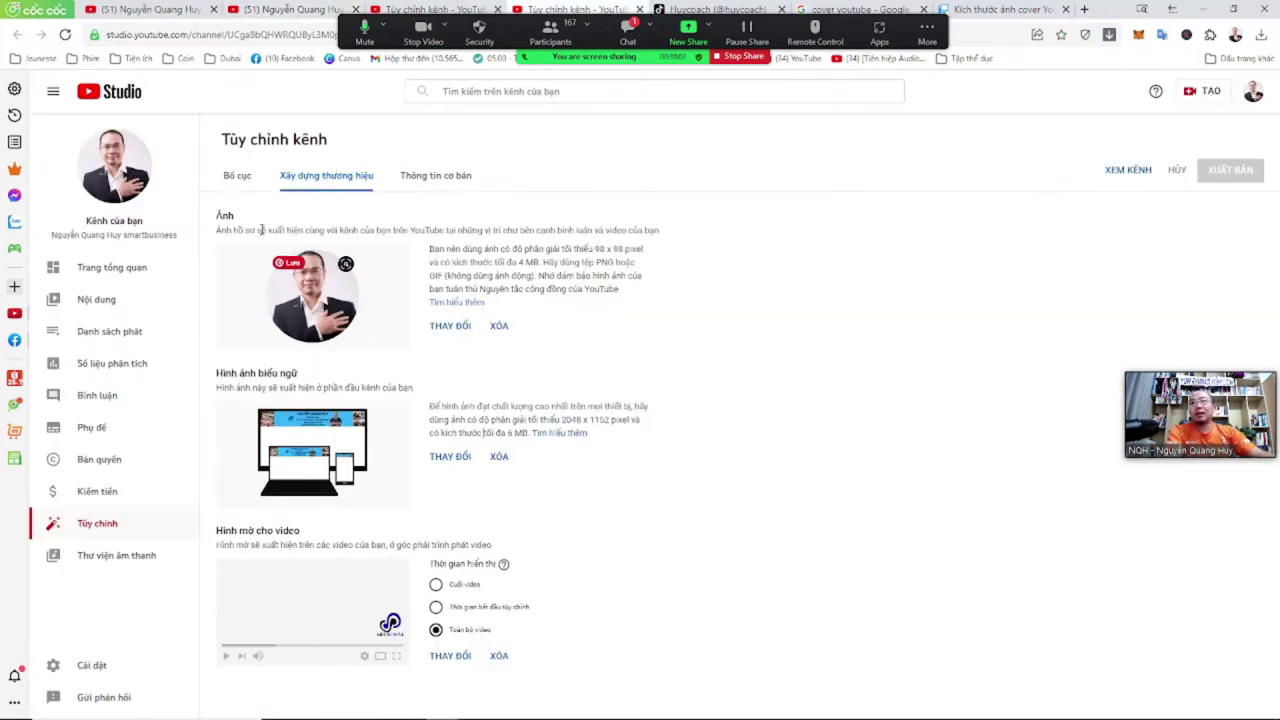
- Examine the video watermark setting and its file chooser for a replacement image, without choosing a file
{"action": "left_click", "coordinate": [452, 660]}
{"action": "left_click", "coordinate": [895, 545]}
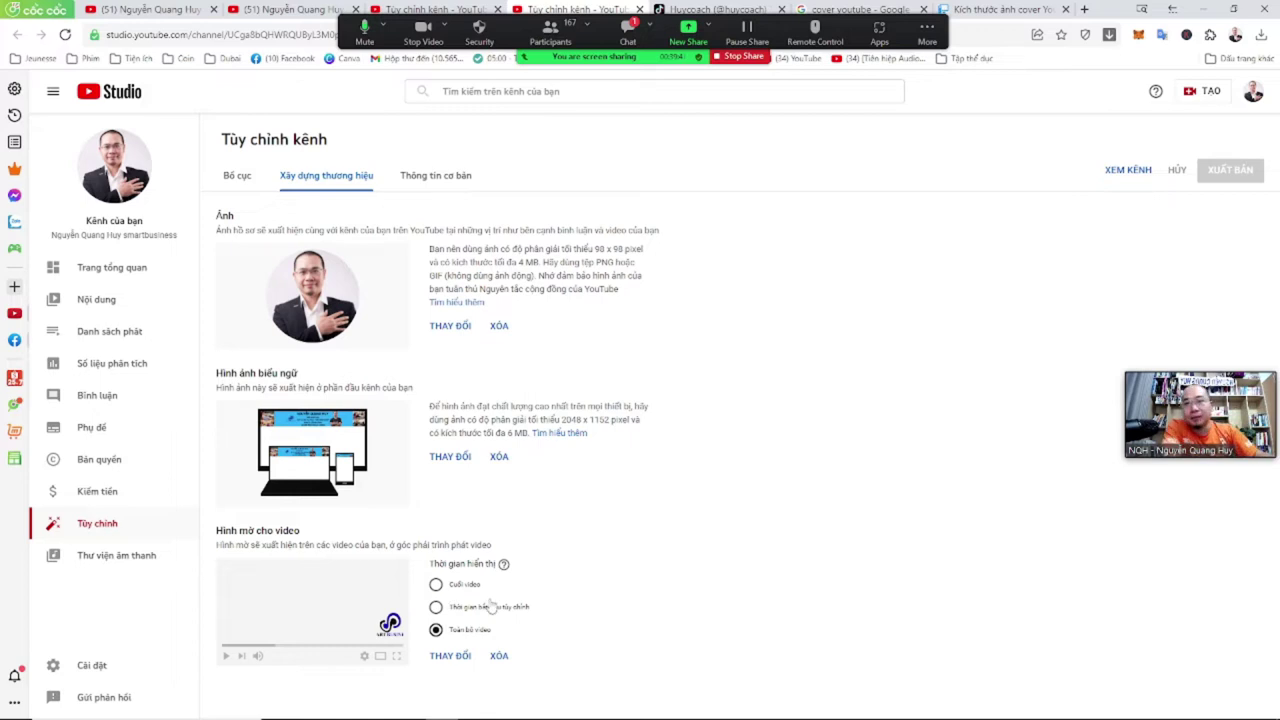
{"action": "left_click", "coordinate": [450, 655]}
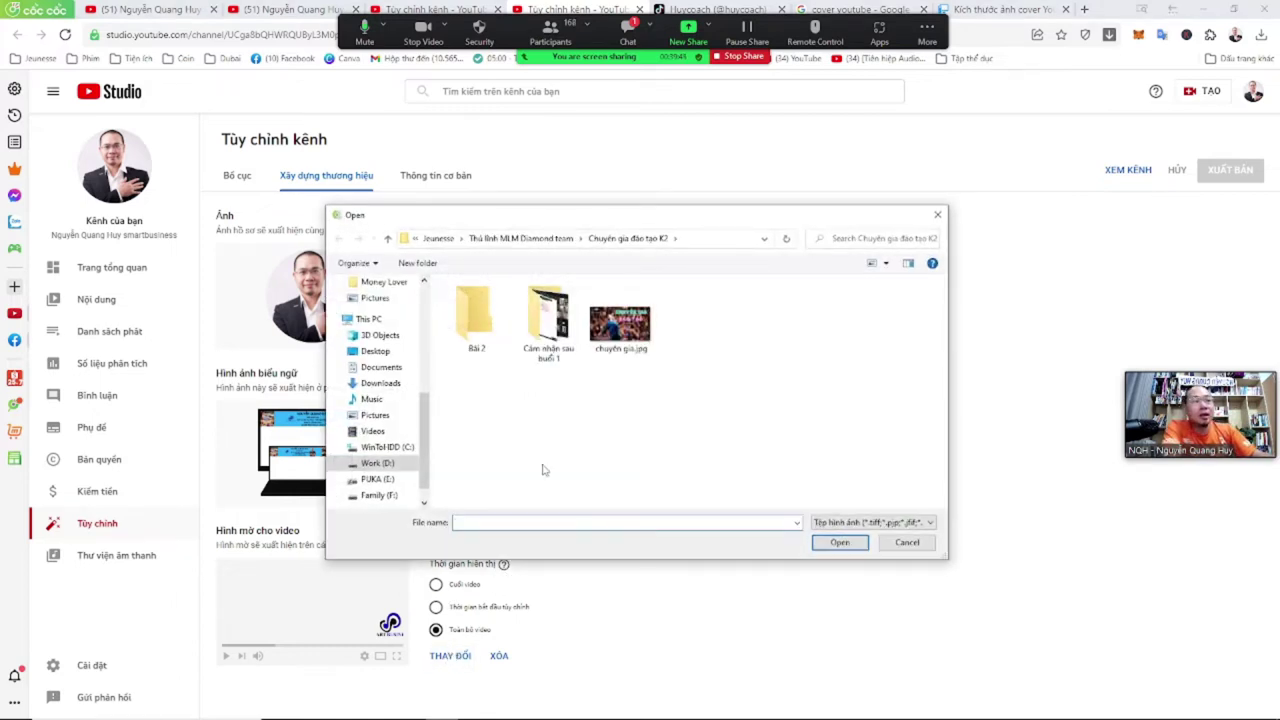
{"action": "left_click", "coordinate": [907, 542]}
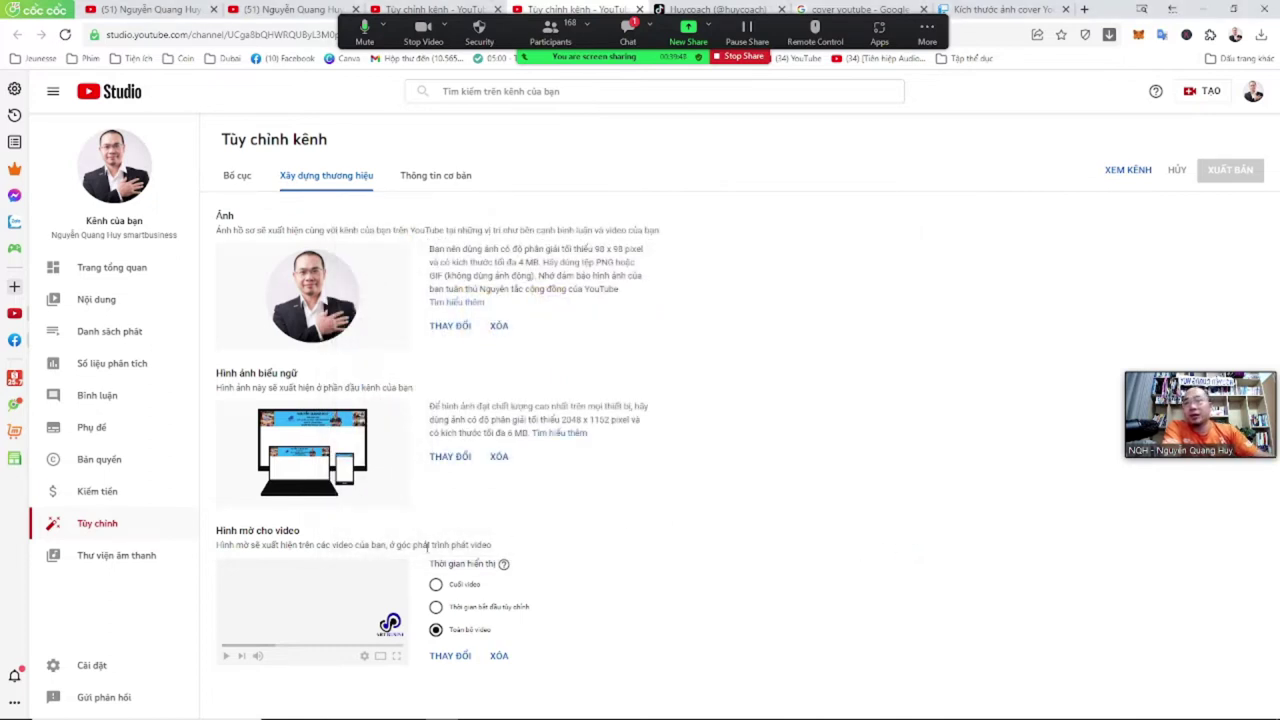
{"action": "left_click_drag", "start_coordinate": [262, 545], "coordinate": [462, 545]}
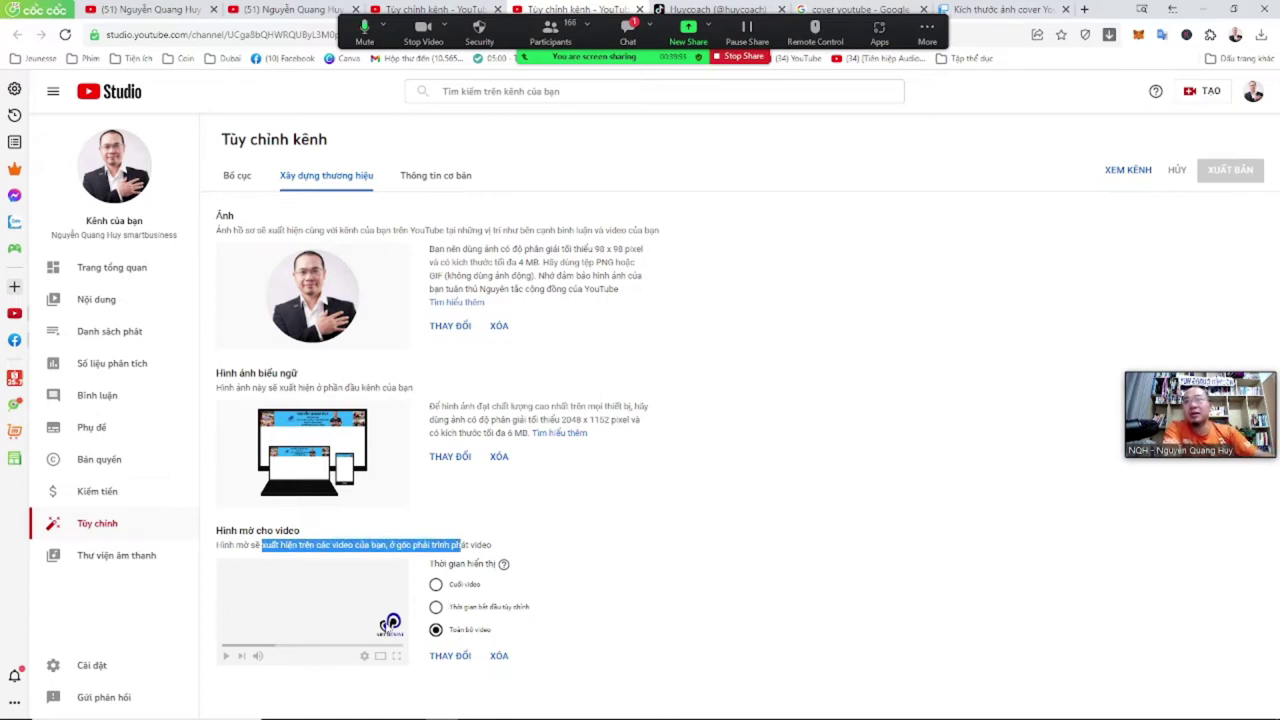
{"action": "left_click", "coordinate": [485, 415]}
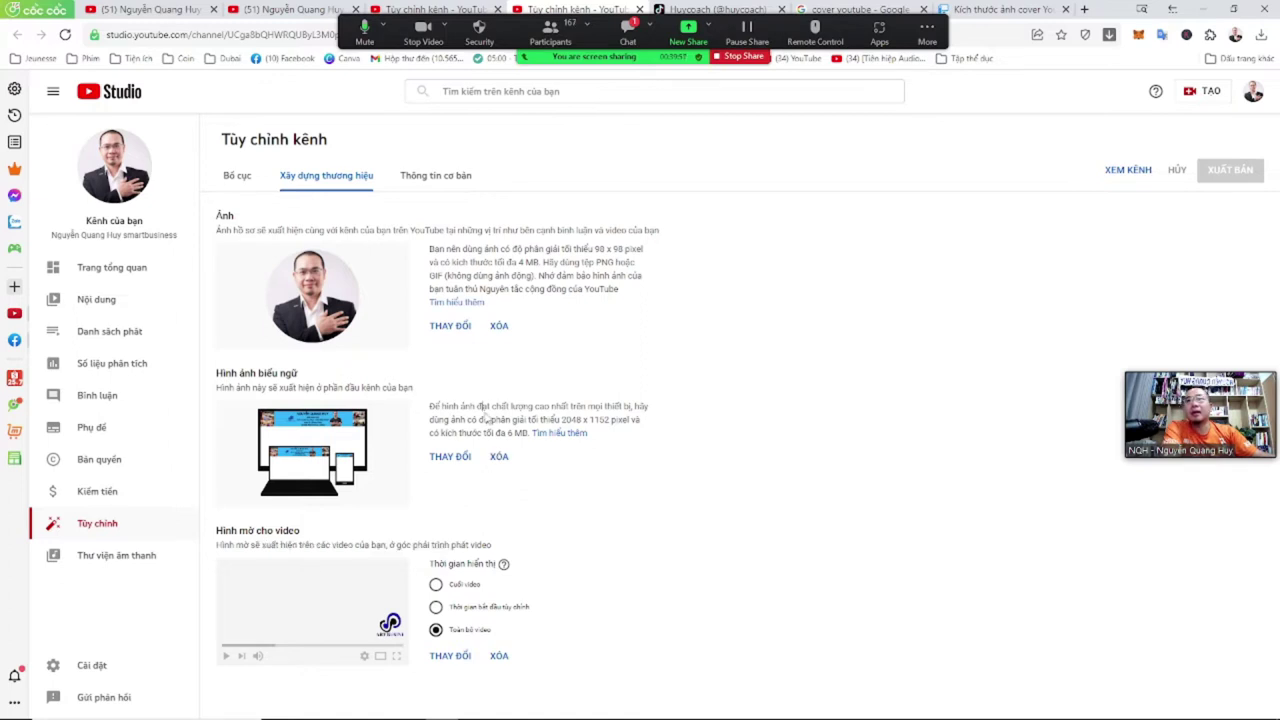
- Open the channel's basic info and review the channel name, description and contact lines
{"action": "left_click", "coordinate": [412, 177]}
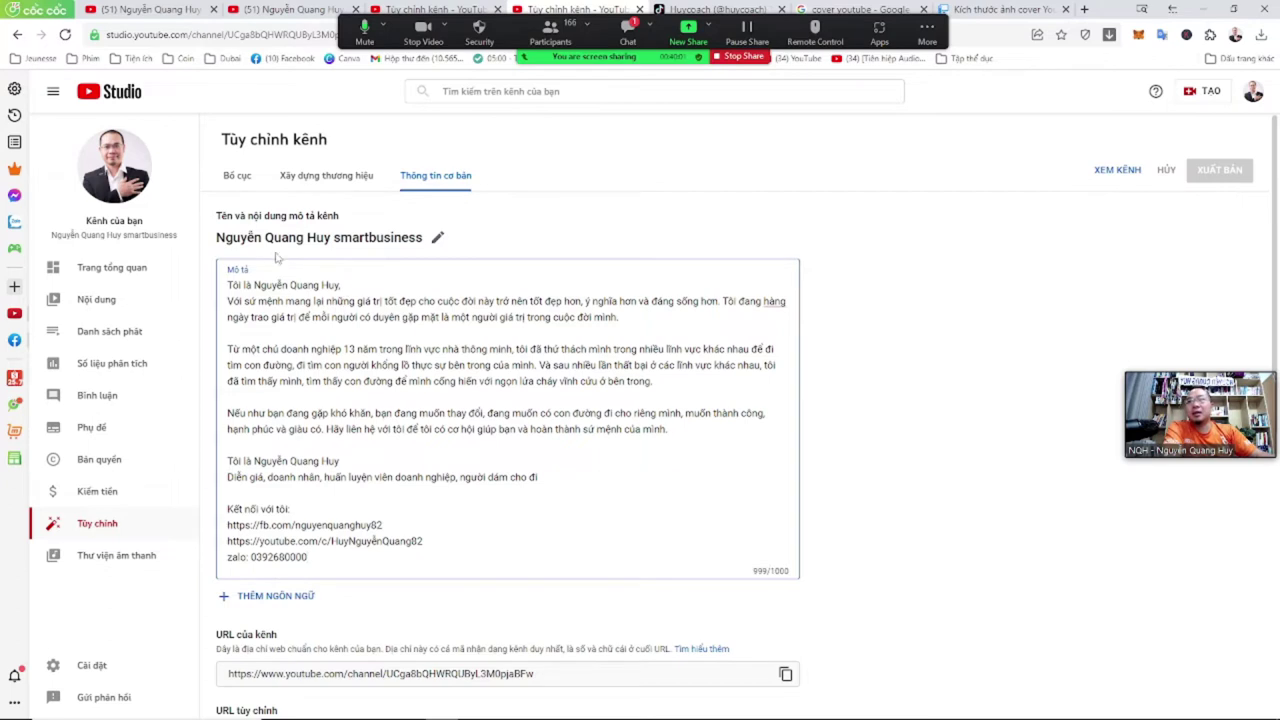
{"action": "left_click_drag", "start_coordinate": [253, 237], "coordinate": [343, 238]}
{"action": "left_click", "coordinate": [313, 351]}
{"action": "left_click_drag", "start_coordinate": [251, 286], "coordinate": [338, 480]}
{"action": "left_click", "coordinate": [378, 491]}
{"action": "left_click_drag", "start_coordinate": [253, 285], "coordinate": [379, 491]}
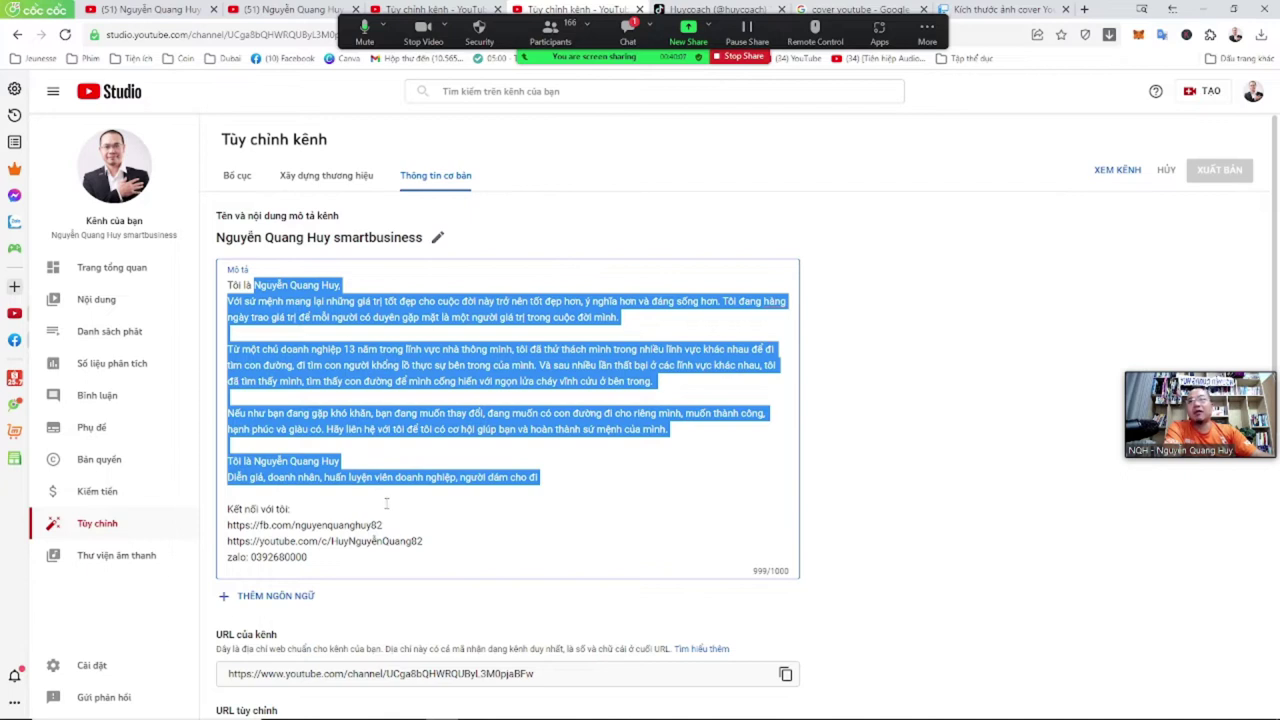
{"action": "left_click", "coordinate": [386, 503]}
{"action": "left_click_drag", "start_coordinate": [290, 285], "coordinate": [412, 545]}
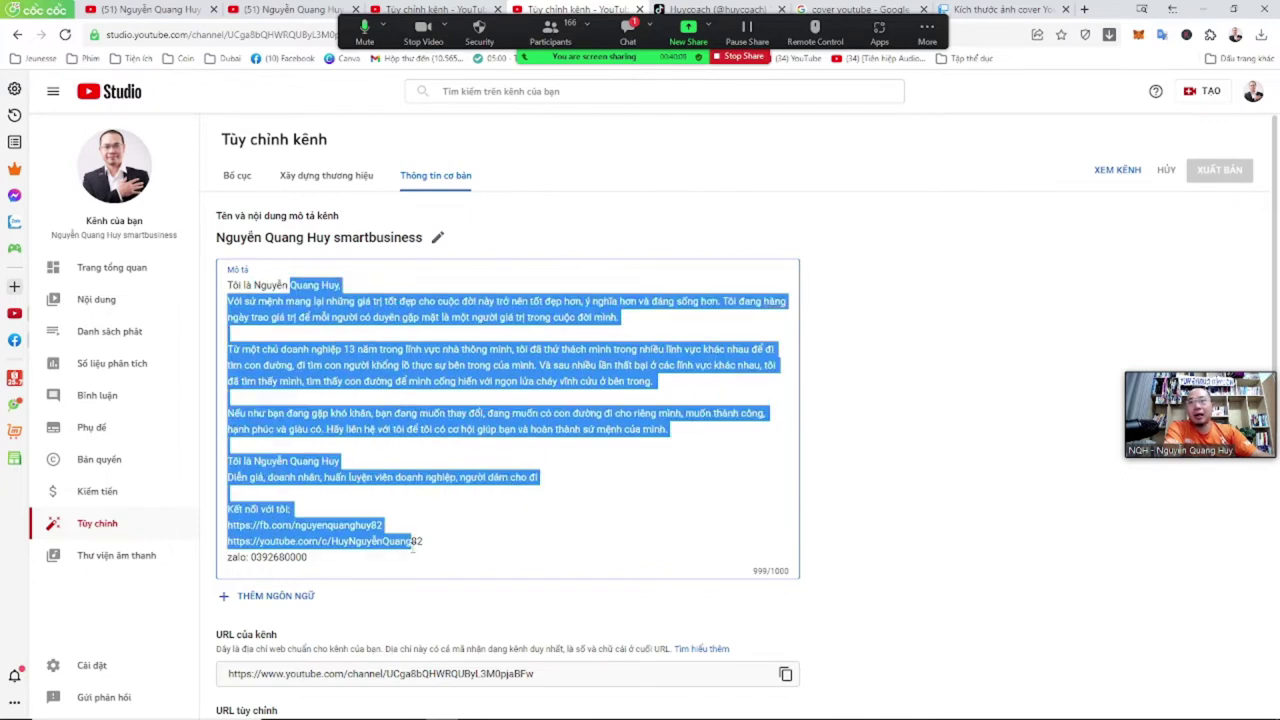
{"action": "left_click", "coordinate": [461, 544]}
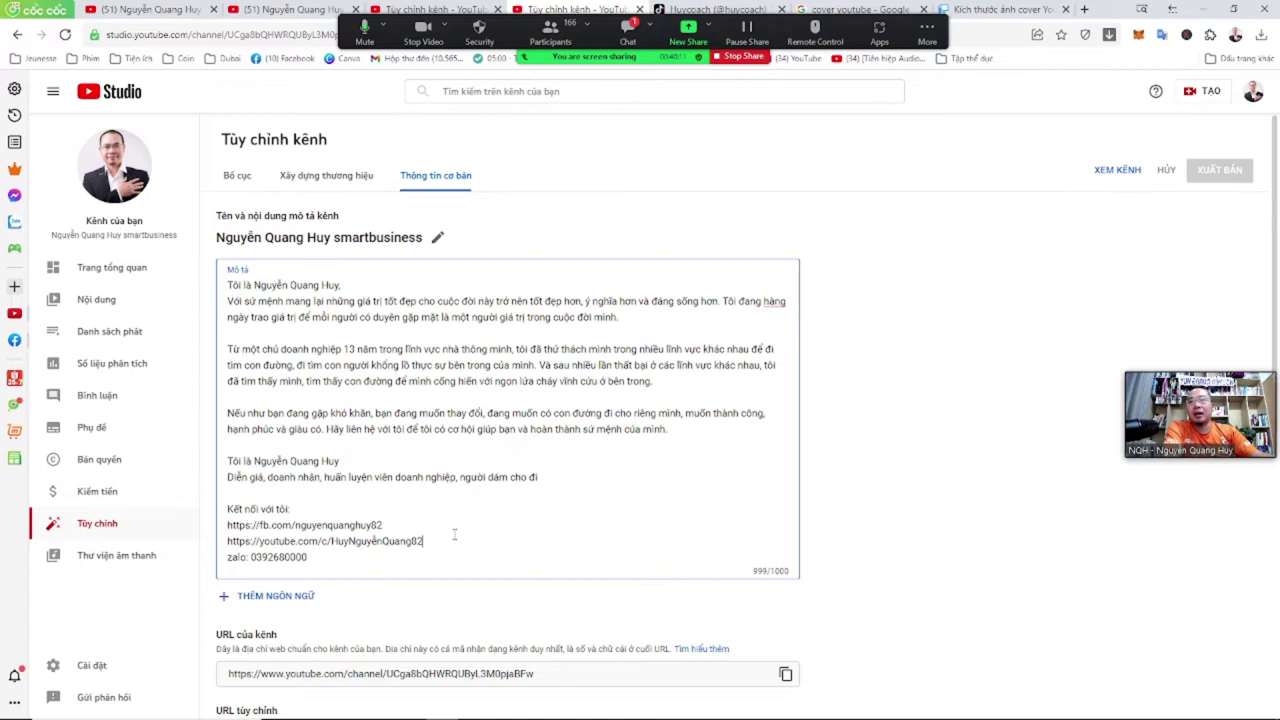
- Review the channel's custom URL and its explanation in the basic info
{"action": "scroll", "coordinate": [885, 476], "scroll_direction": "down", "scroll_amount": 3}
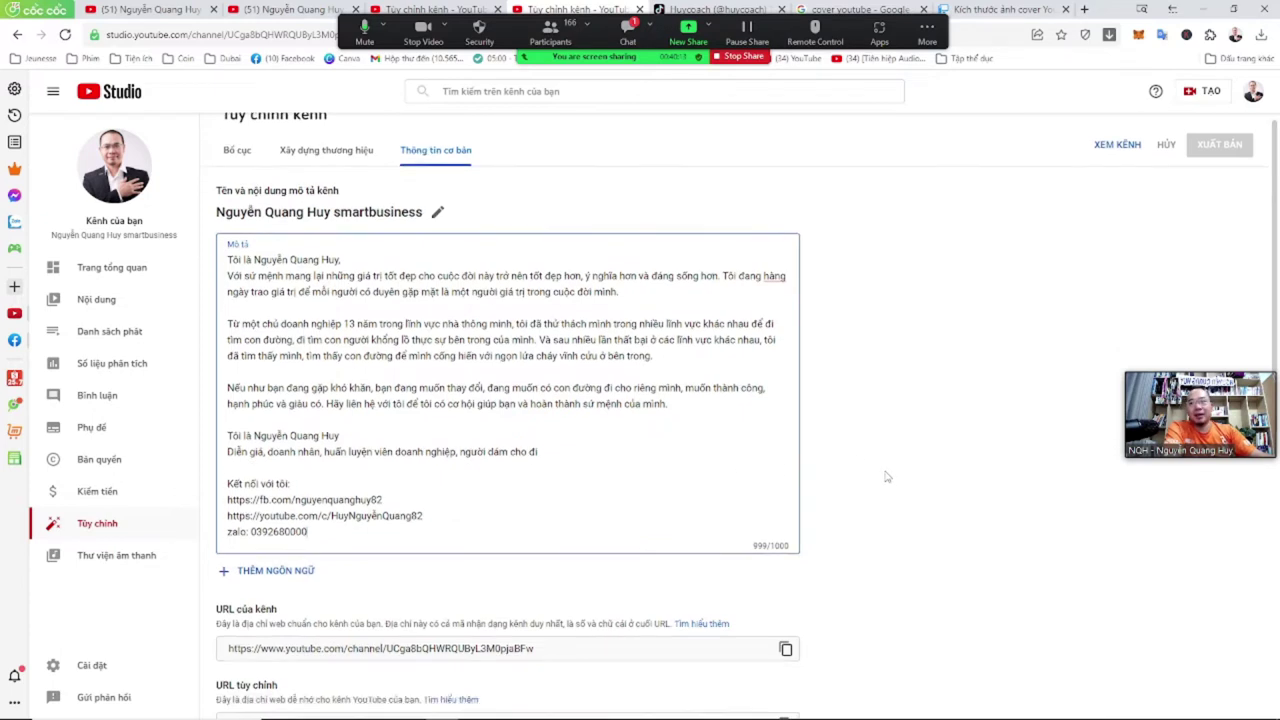
{"action": "scroll", "coordinate": [885, 476], "scroll_direction": "down", "scroll_amount": 2}
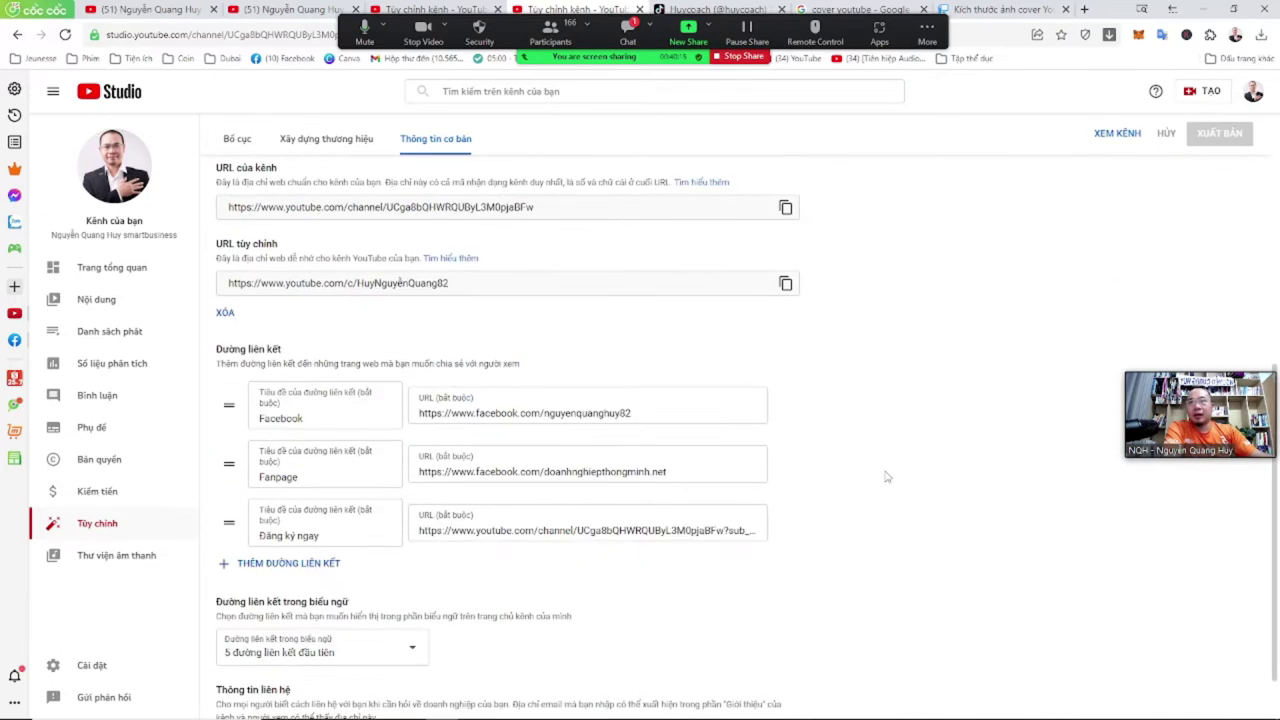
{"action": "left_click_drag", "start_coordinate": [220, 243], "coordinate": [367, 258]}
{"action": "left_click", "coordinate": [367, 258]}
{"action": "left_click_drag", "start_coordinate": [230, 243], "coordinate": [326, 258]}
{"action": "left_click", "coordinate": [353, 258]}
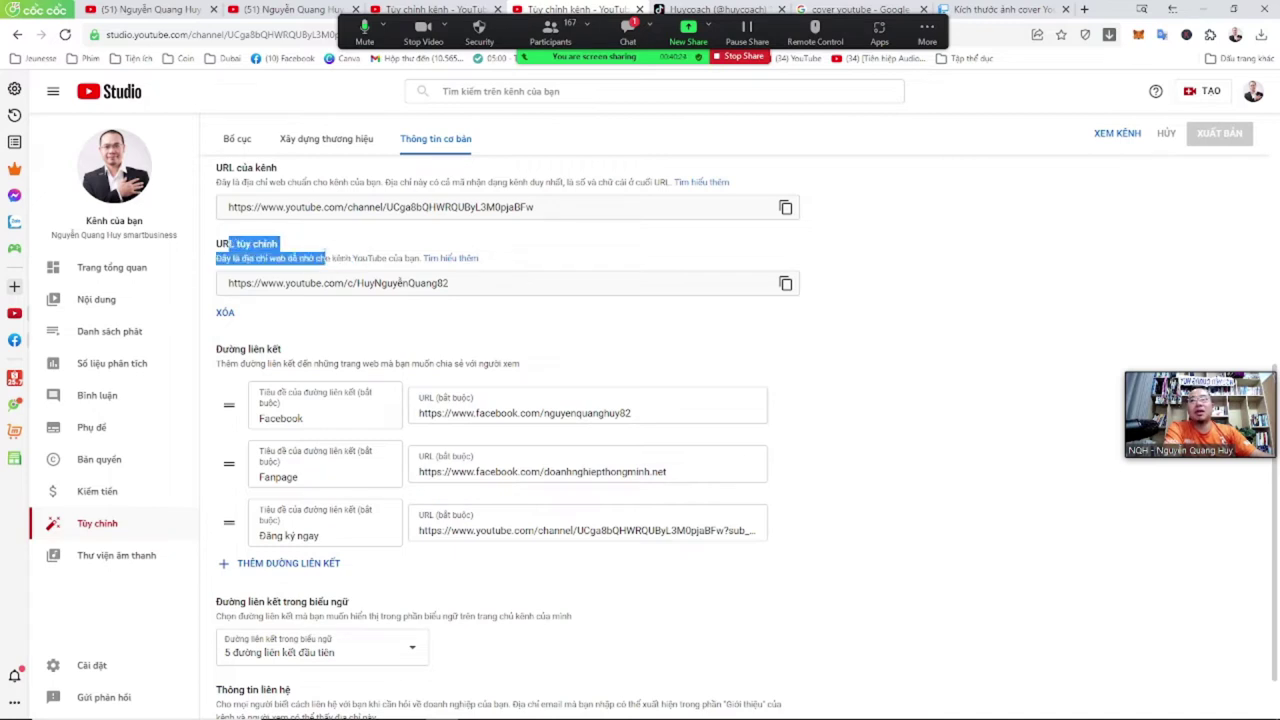
{"action": "left_click", "coordinate": [449, 322]}
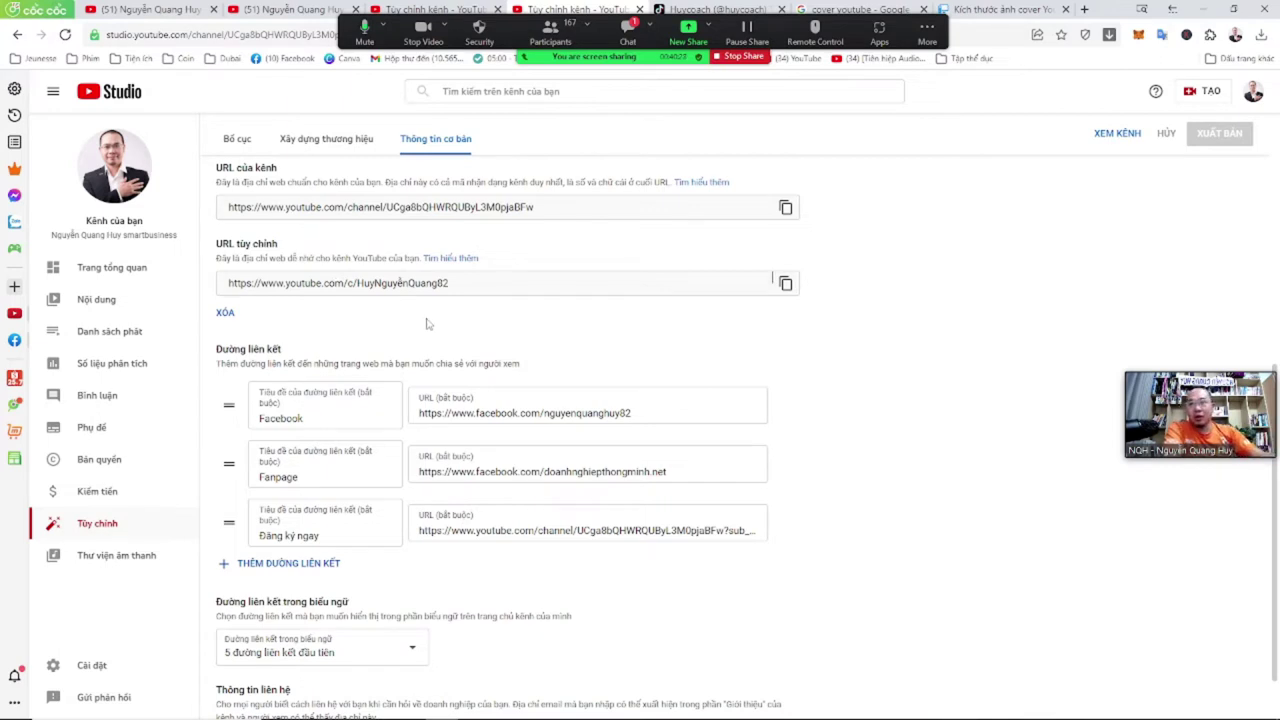
{"action": "triple_click", "coordinate": [253, 282]}
{"action": "left_click", "coordinate": [382, 312]}
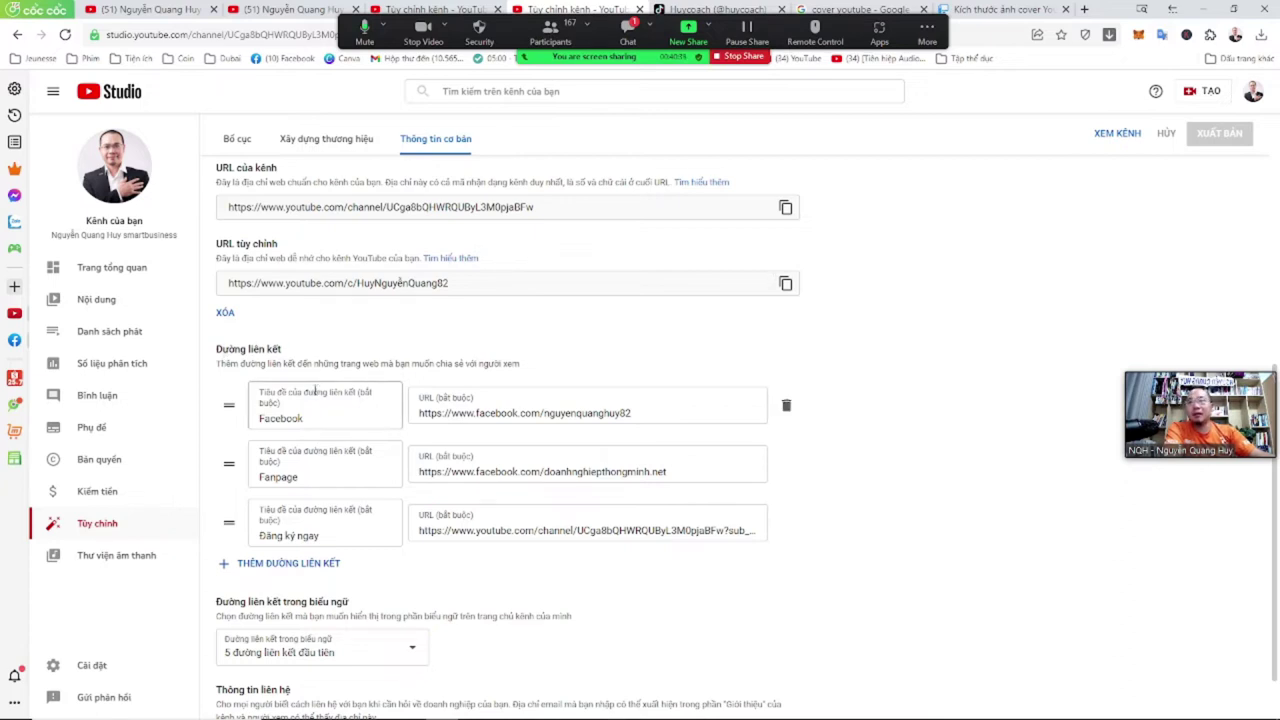
- Review the channel's profile links, including the full URL of the "Đăng ký ngay" subscription link
{"action": "scroll", "coordinate": [315, 330], "scroll_direction": "down", "scroll_amount": 1}
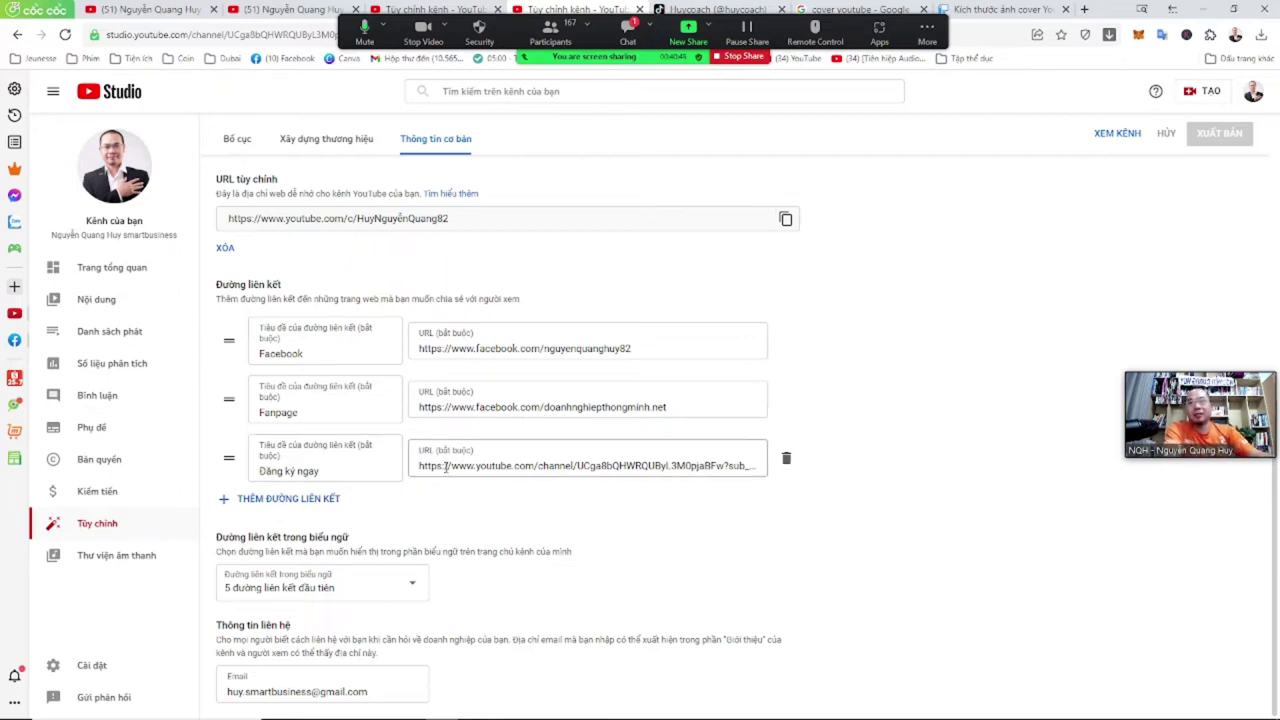
{"action": "left_click_drag", "start_coordinate": [591, 467], "coordinate": [852, 472]}
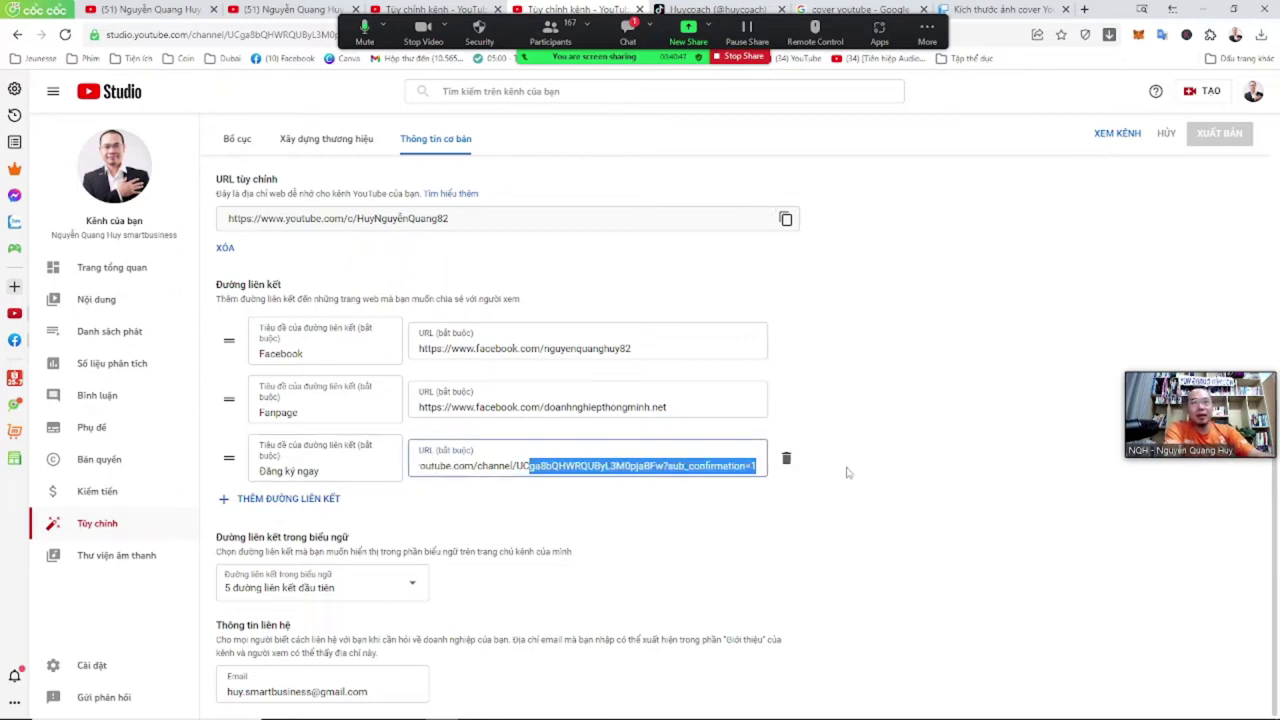
{"action": "left_click", "coordinate": [663, 537]}
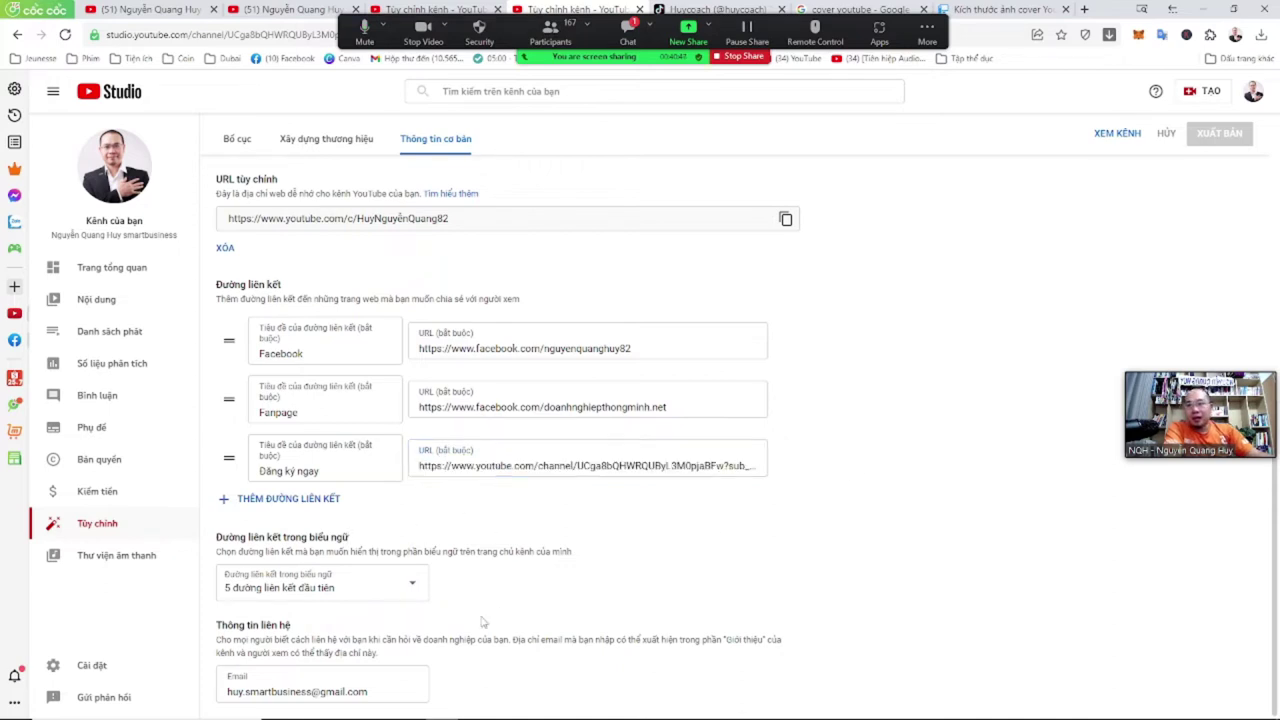
- Open the channel layout settings and examine the trailer for non-subscribers and the featured video for returning subscribers
{"action": "scroll", "coordinate": [530, 561], "scroll_direction": "up", "scroll_amount": 5}
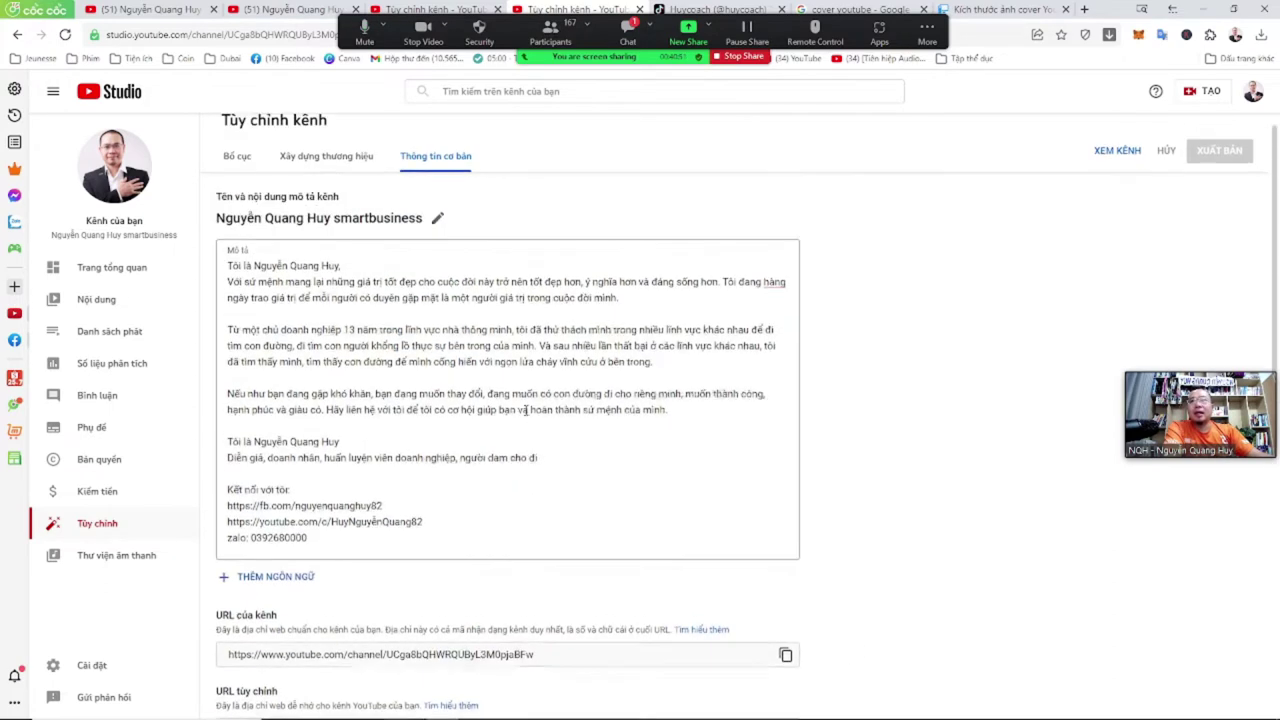
{"action": "left_click", "coordinate": [237, 175]}
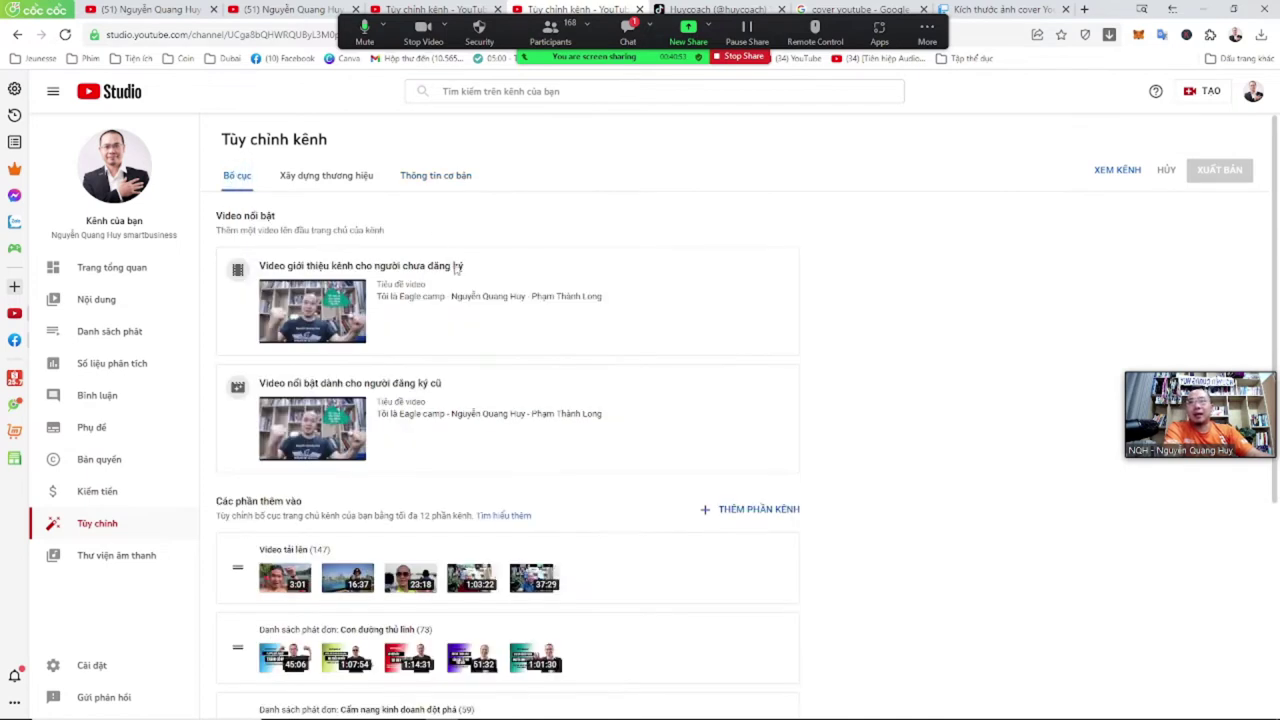
{"action": "scroll", "coordinate": [1070, 414], "scroll_direction": "down", "scroll_amount": 2}
{"action": "scroll", "coordinate": [940, 360], "scroll_direction": "up", "scroll_amount": 2}
{"action": "left_click_drag", "start_coordinate": [285, 265], "coordinate": [406, 265]}
{"action": "left_click", "coordinate": [427, 263]}
{"action": "left_click_drag", "start_coordinate": [285, 382], "coordinate": [401, 379]}
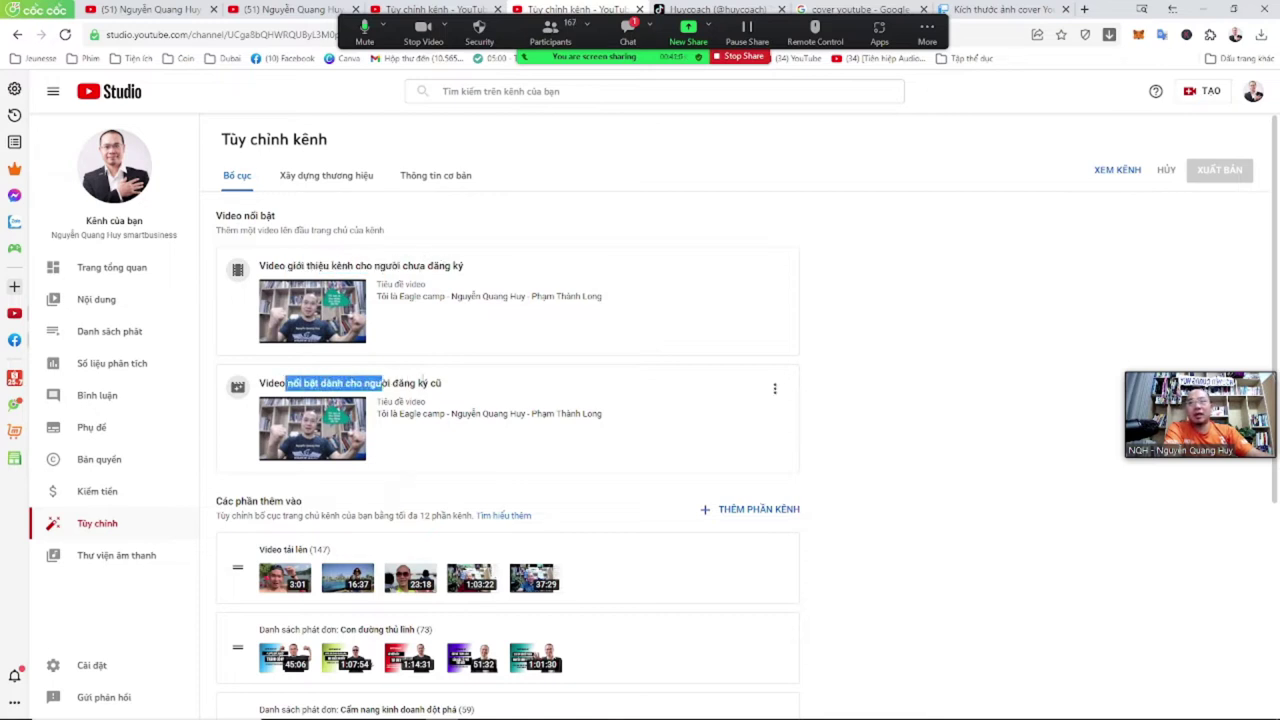
{"action": "left_click", "coordinate": [487, 390]}
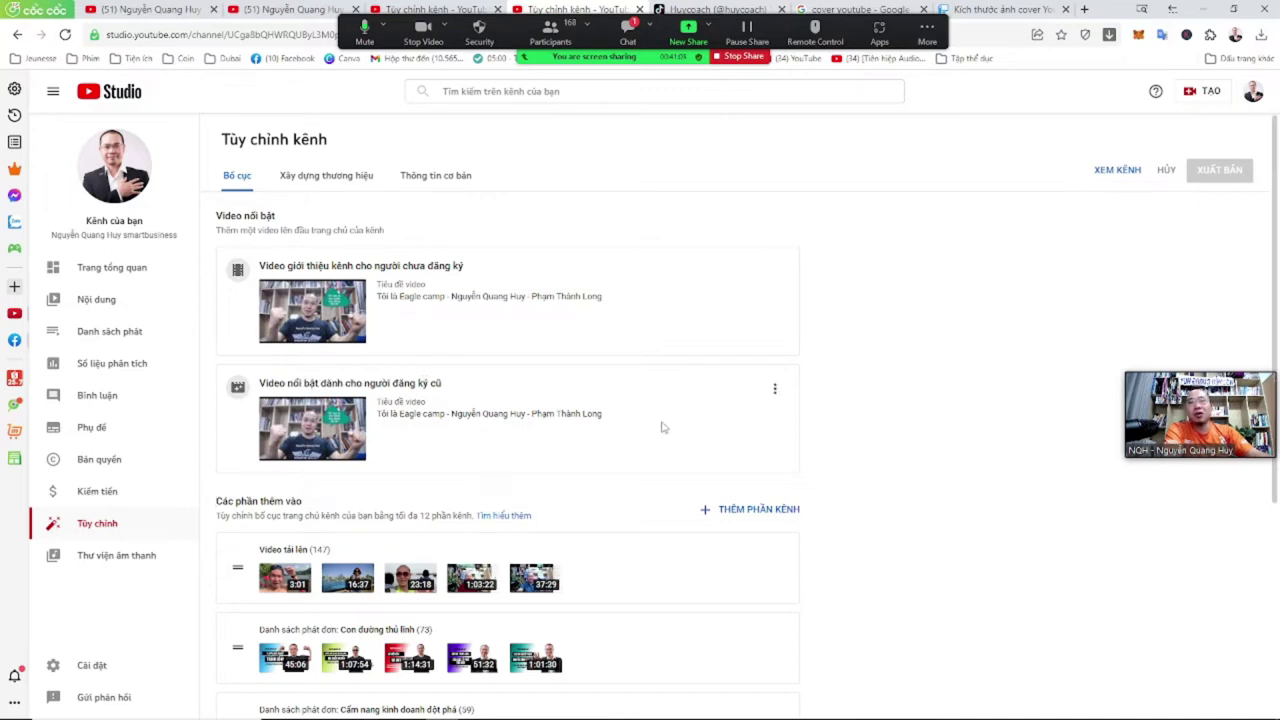
{"action": "left_click_drag", "start_coordinate": [262, 383], "coordinate": [421, 383]}
{"action": "left_click", "coordinate": [421, 383]}
{"action": "left_click_drag", "start_coordinate": [280, 384], "coordinate": [420, 384]}
{"action": "left_click", "coordinate": [424, 384]}
{"action": "left_click_drag", "start_coordinate": [304, 266], "coordinate": [430, 266]}
{"action": "left_click", "coordinate": [465, 266]}
- Review the channel's home page sections and the section types available to add, without adding one
{"action": "scroll", "coordinate": [880, 422], "scroll_direction": "down", "scroll_amount": 3}
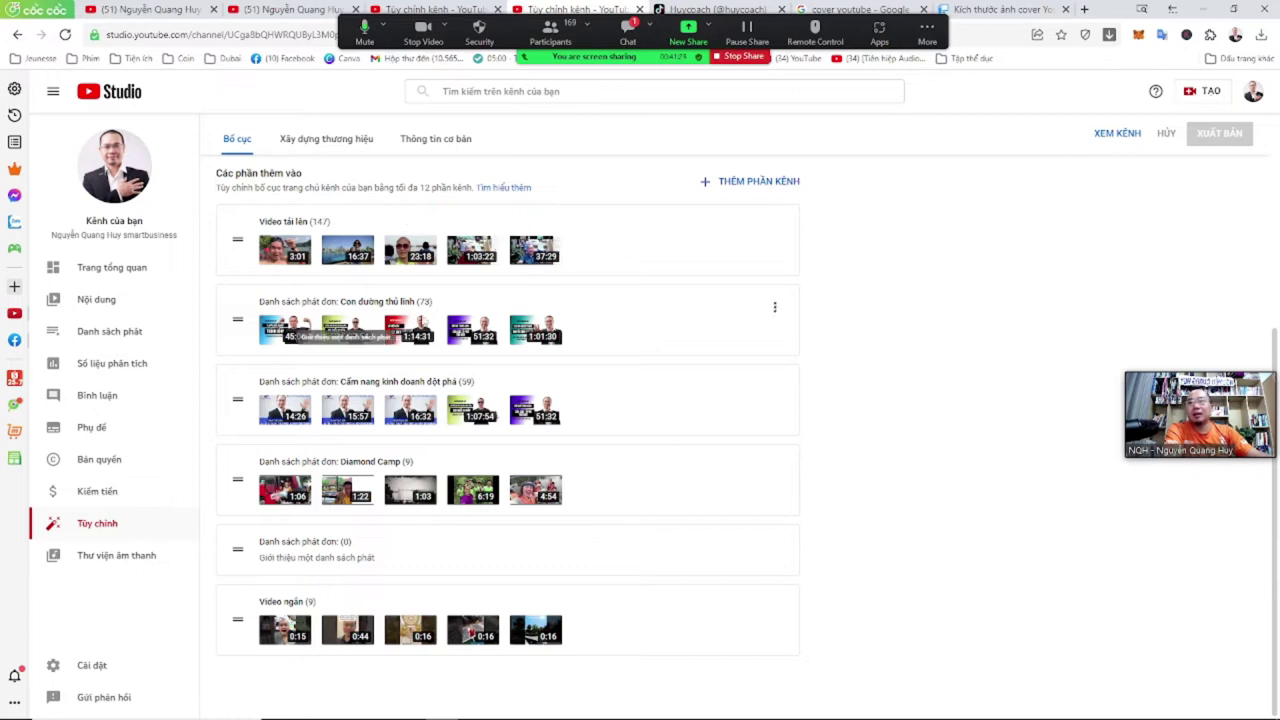
{"action": "left_click", "coordinate": [761, 182]}
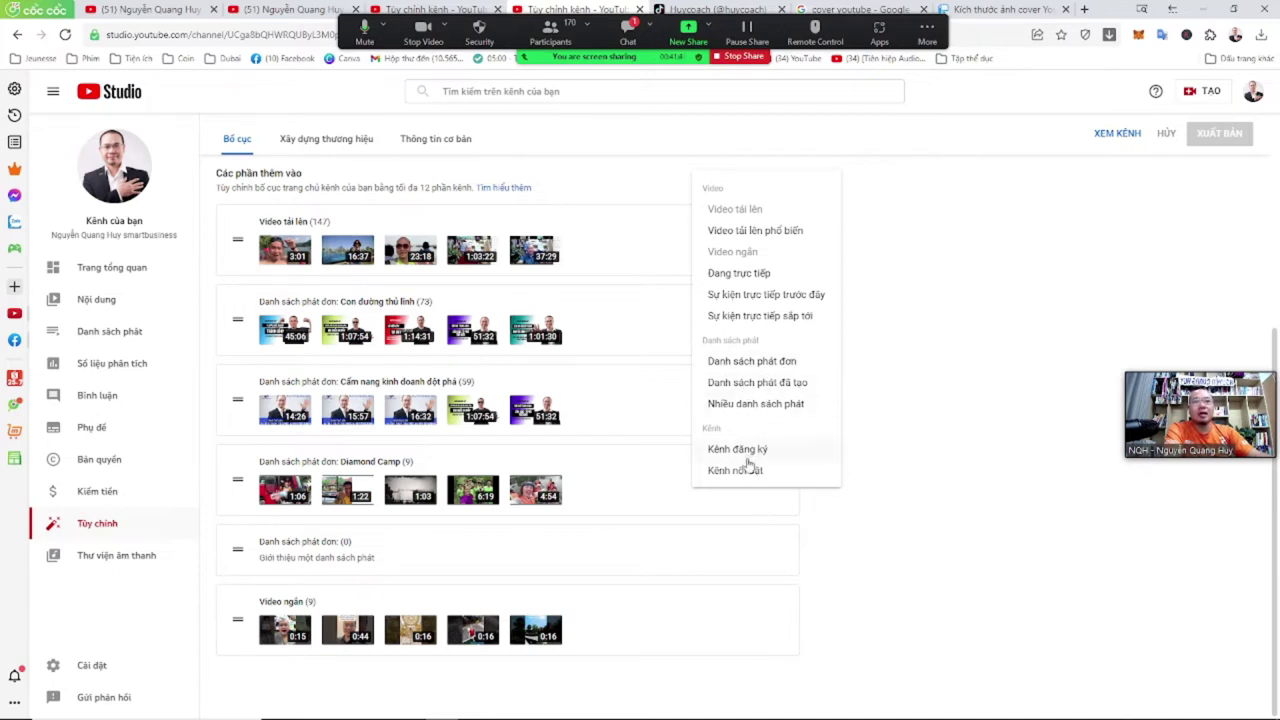
{"action": "left_click", "coordinate": [940, 448]}
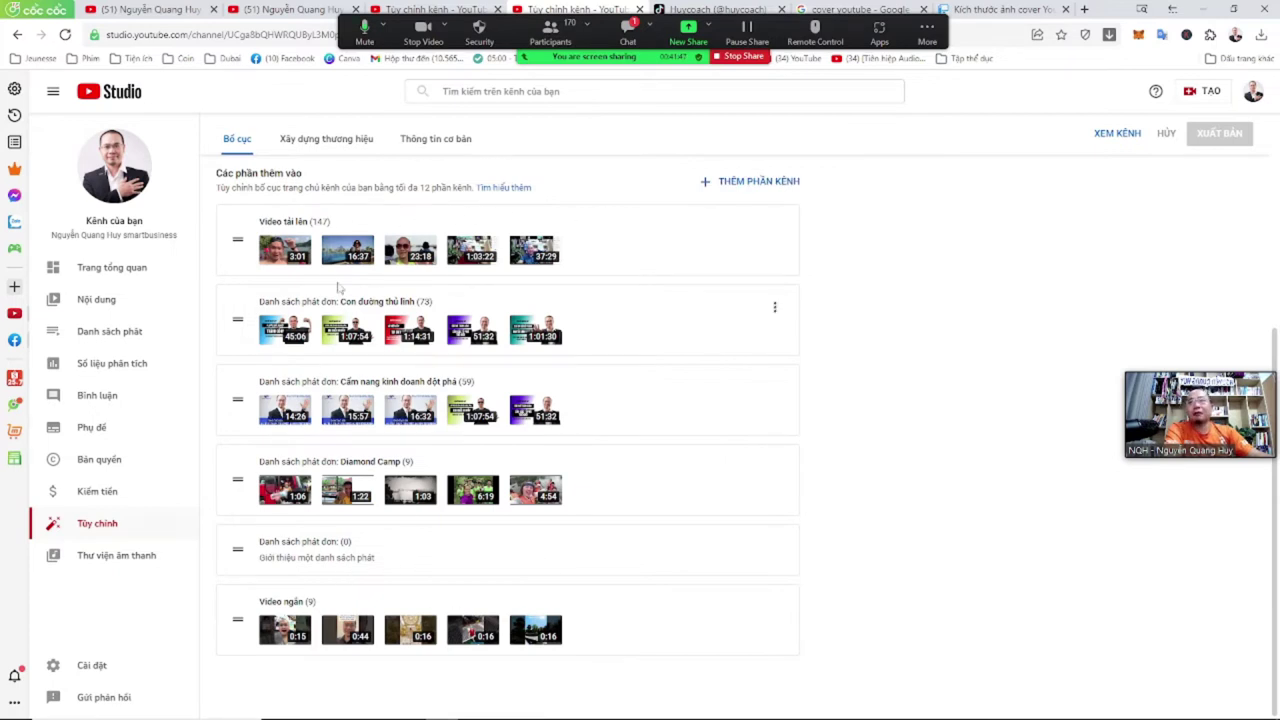
- Switch to the public channel page and look through its list of uploaded videos
{"action": "left_click", "coordinate": [236, 9]}
{"action": "scroll", "coordinate": [270, 397], "scroll_direction": "down", "scroll_amount": 5}
{"action": "scroll", "coordinate": [265, 410], "scroll_direction": "down", "scroll_amount": 3}
{"action": "scroll", "coordinate": [254, 428], "scroll_direction": "up", "scroll_amount": 1}
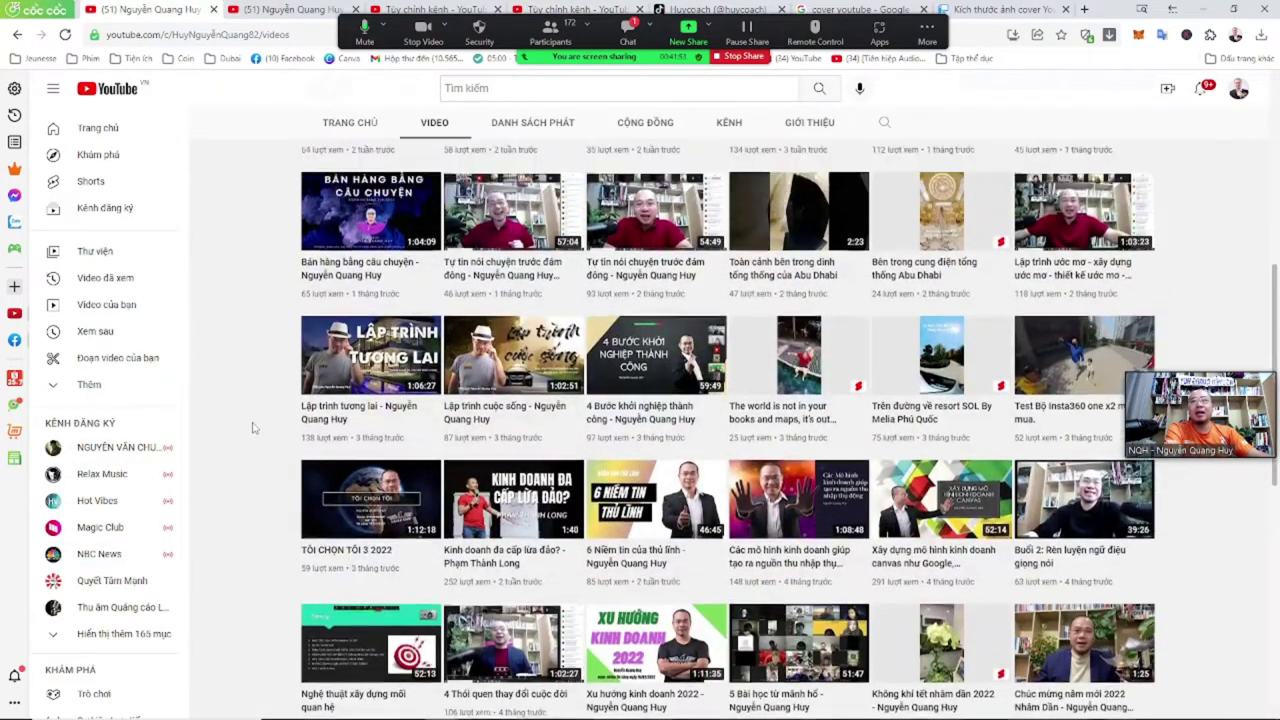
{"action": "scroll", "coordinate": [252, 428], "scroll_direction": "up", "scroll_amount": 5}
- Open the public channel's home page and examine its trailer, uploads, playlist sections and Shorts
{"action": "left_click", "coordinate": [350, 122]}
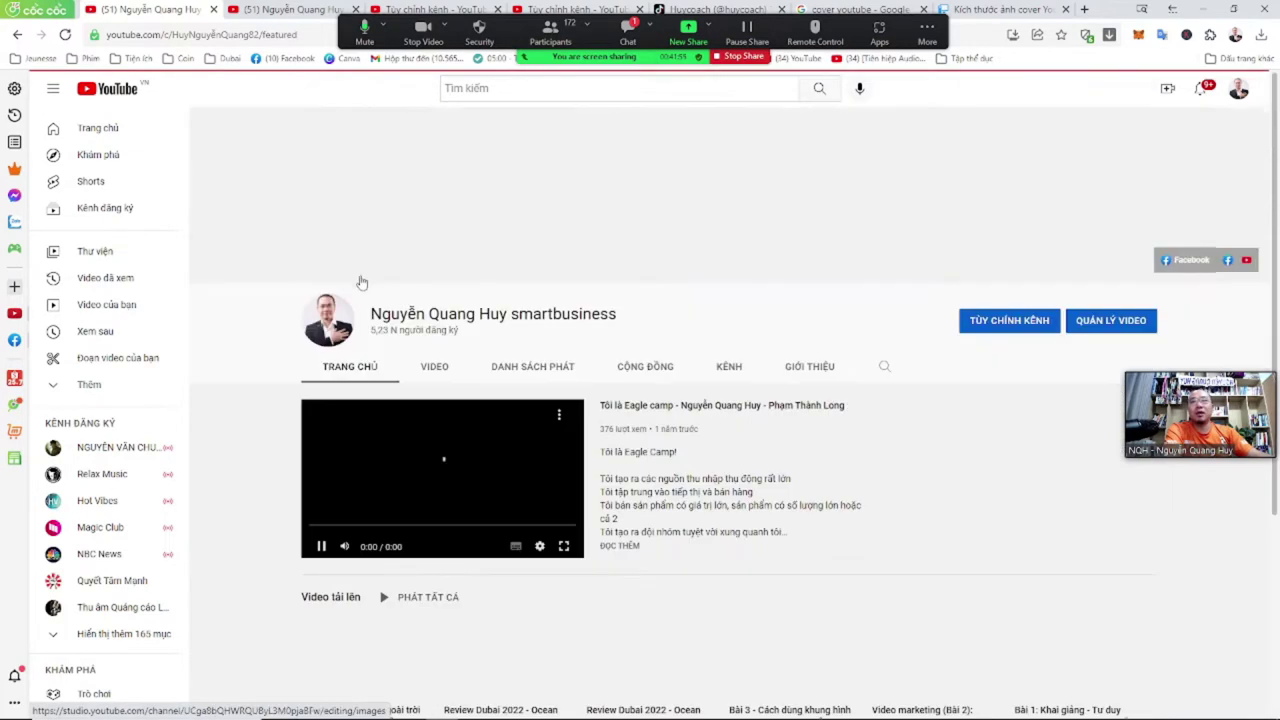
{"action": "scroll", "coordinate": [362, 283], "scroll_direction": "down", "scroll_amount": 3}
{"action": "scroll", "coordinate": [400, 320], "scroll_direction": "up", "scroll_amount": 2}
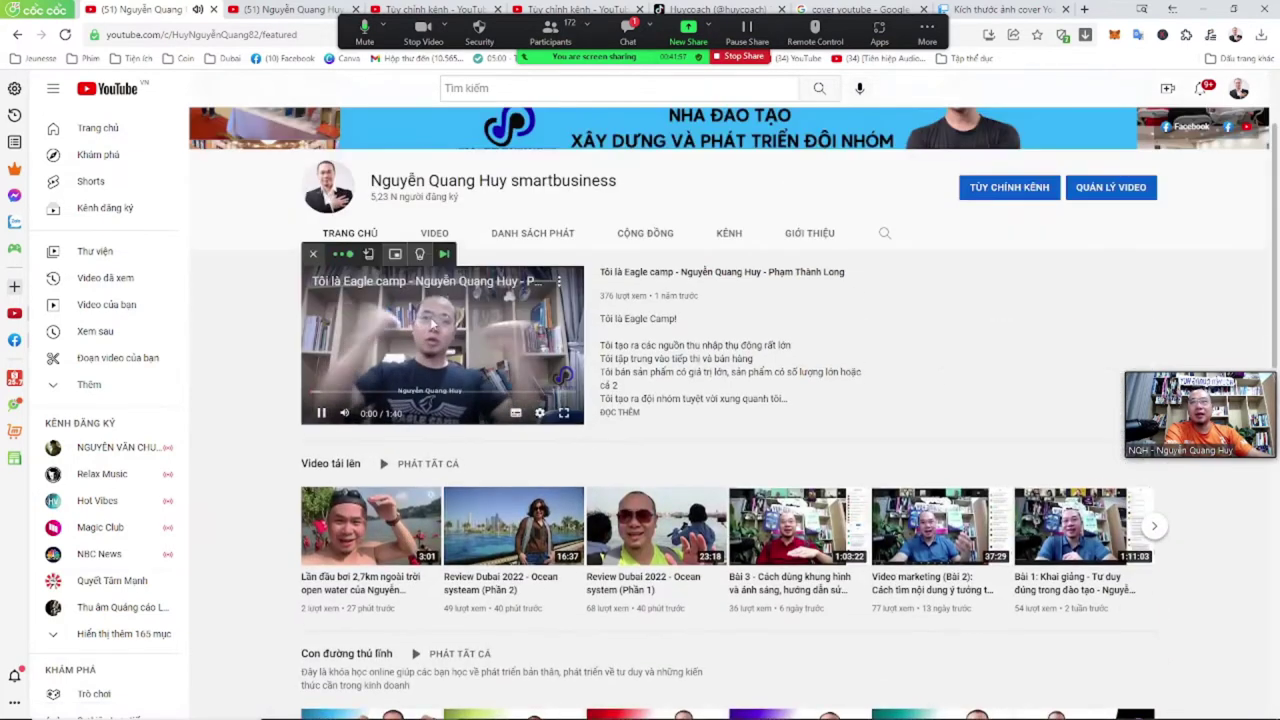
{"action": "scroll", "coordinate": [371, 207], "scroll_direction": "down", "scroll_amount": 5}
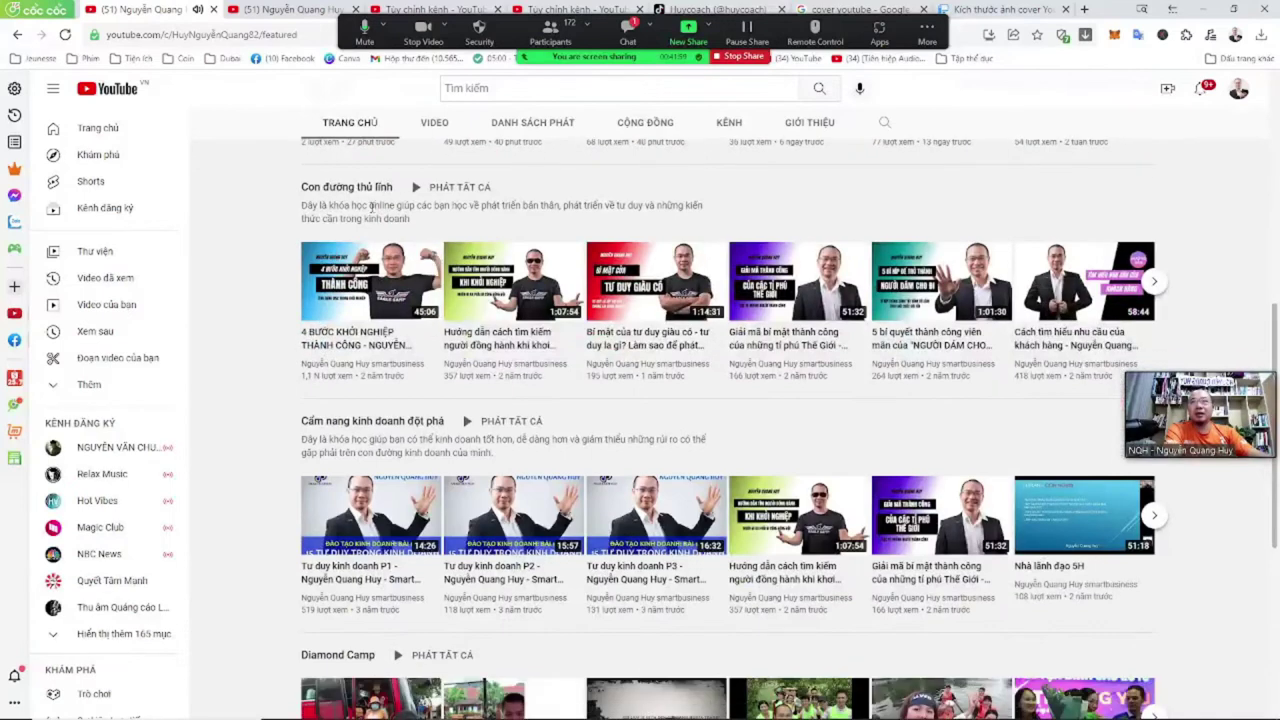
{"action": "scroll", "coordinate": [279, 291], "scroll_direction": "down", "scroll_amount": 3}
{"action": "scroll", "coordinate": [262, 410], "scroll_direction": "down", "scroll_amount": 2}
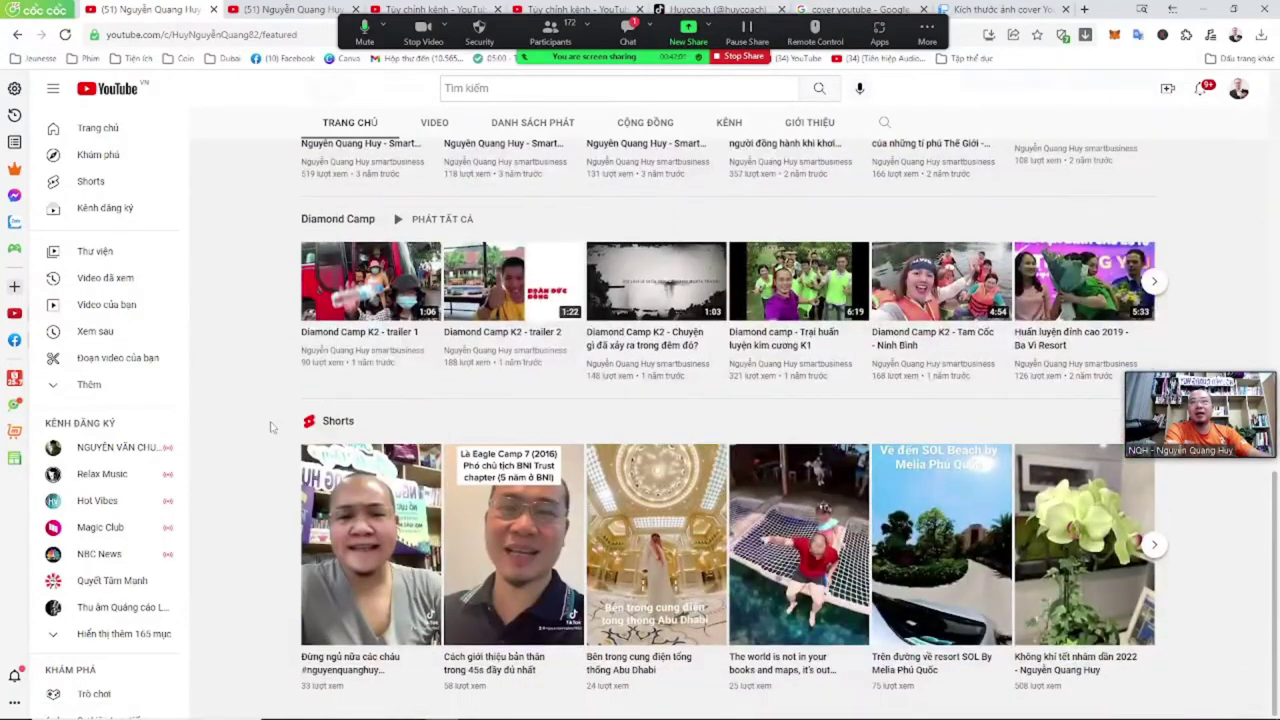
{"action": "scroll", "coordinate": [265, 480], "scroll_direction": "up", "scroll_amount": 4}
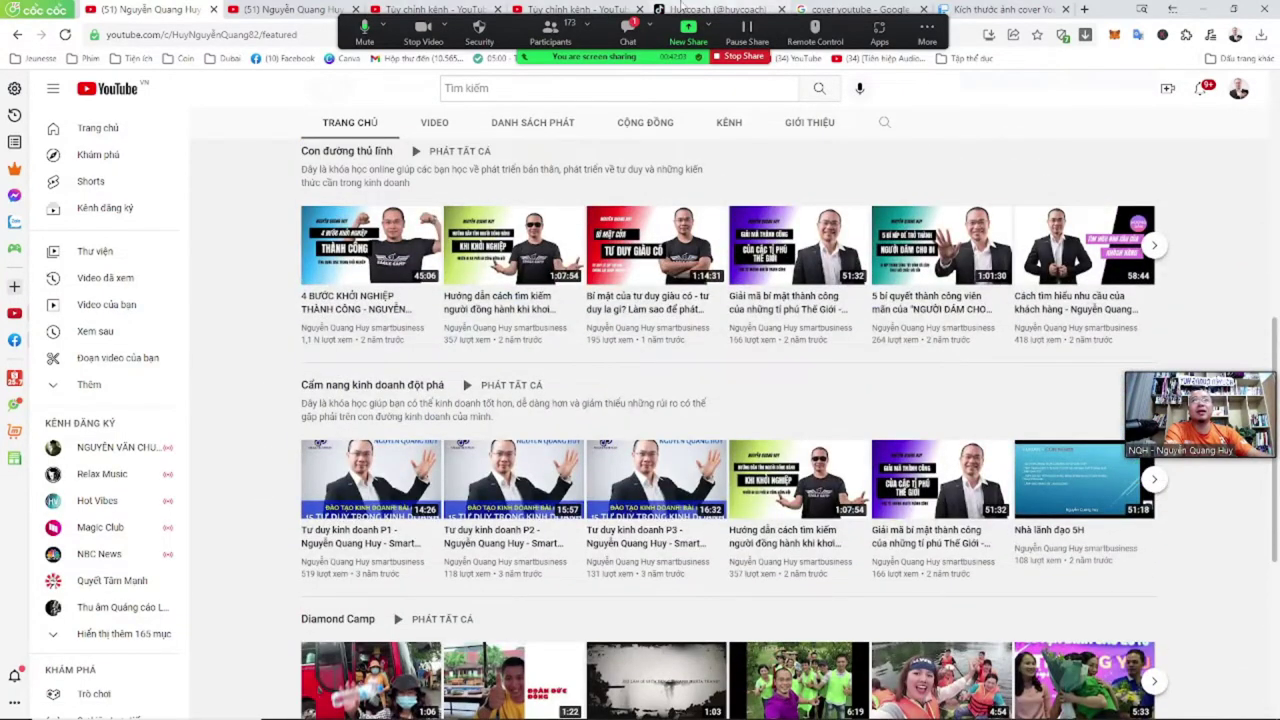
- Return to the channel customization page and open the basic channel settings with country and keywords
{"action": "left_click", "coordinate": [486, 8]}
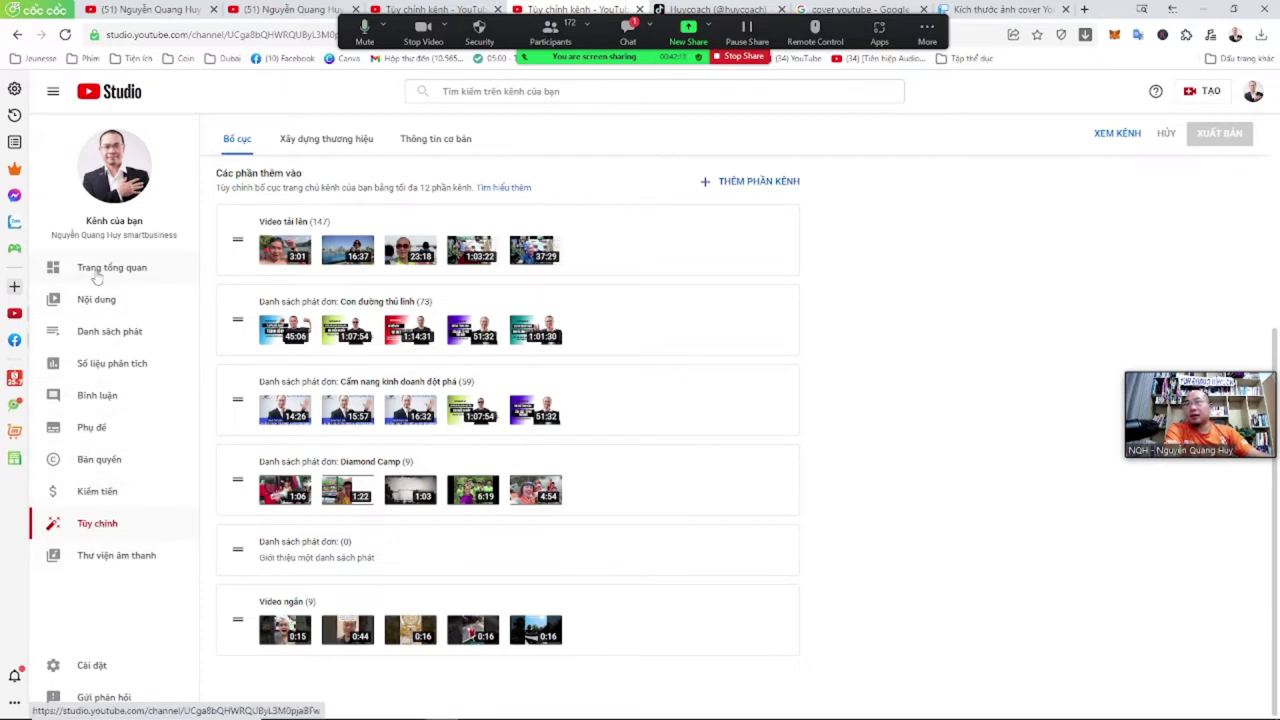
{"action": "left_click", "coordinate": [90, 668]}
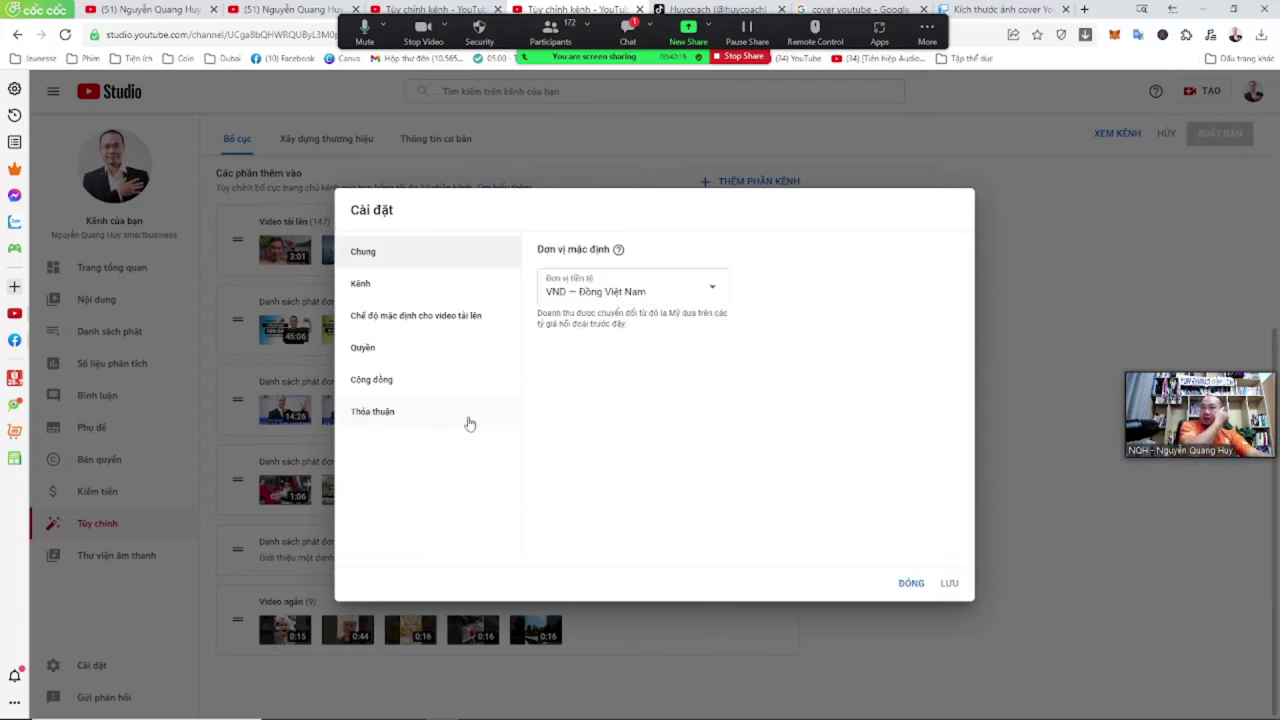
{"action": "left_click", "coordinate": [372, 286]}
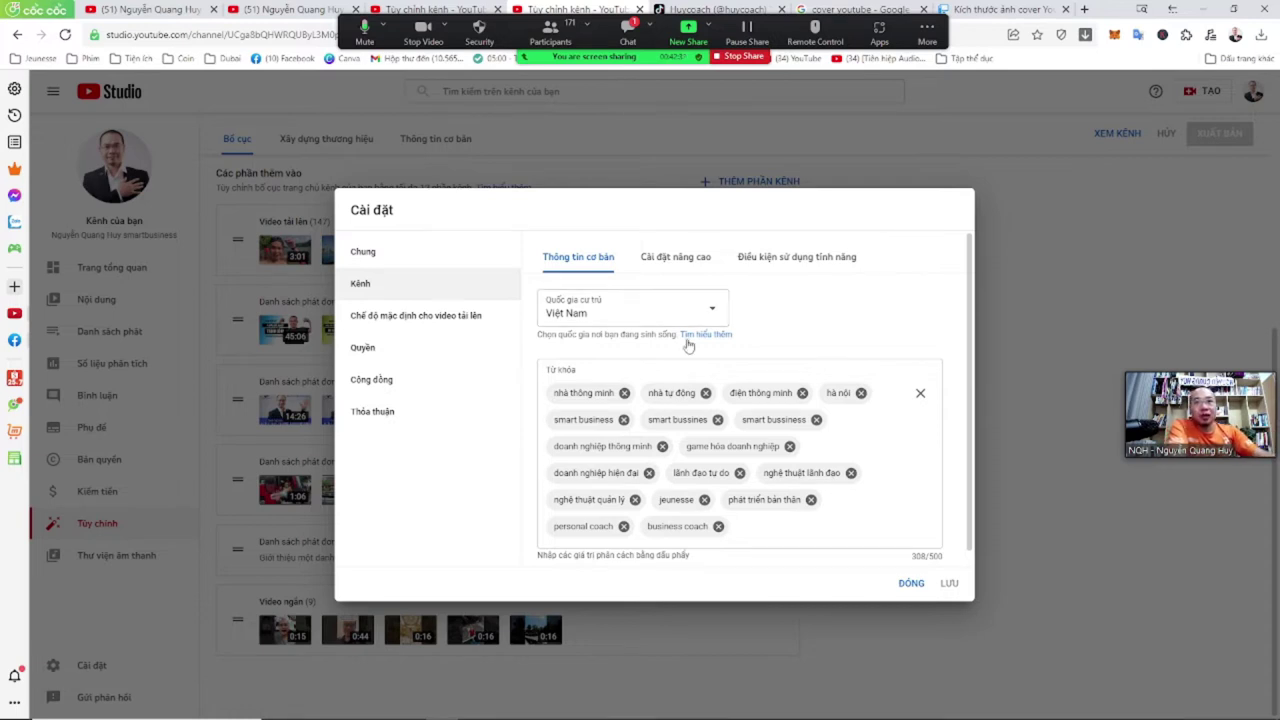
- Open the channel's advanced settings and set the audience to not made for kids
{"action": "scroll", "coordinate": [790, 476], "scroll_direction": "down", "scroll_amount": 1}
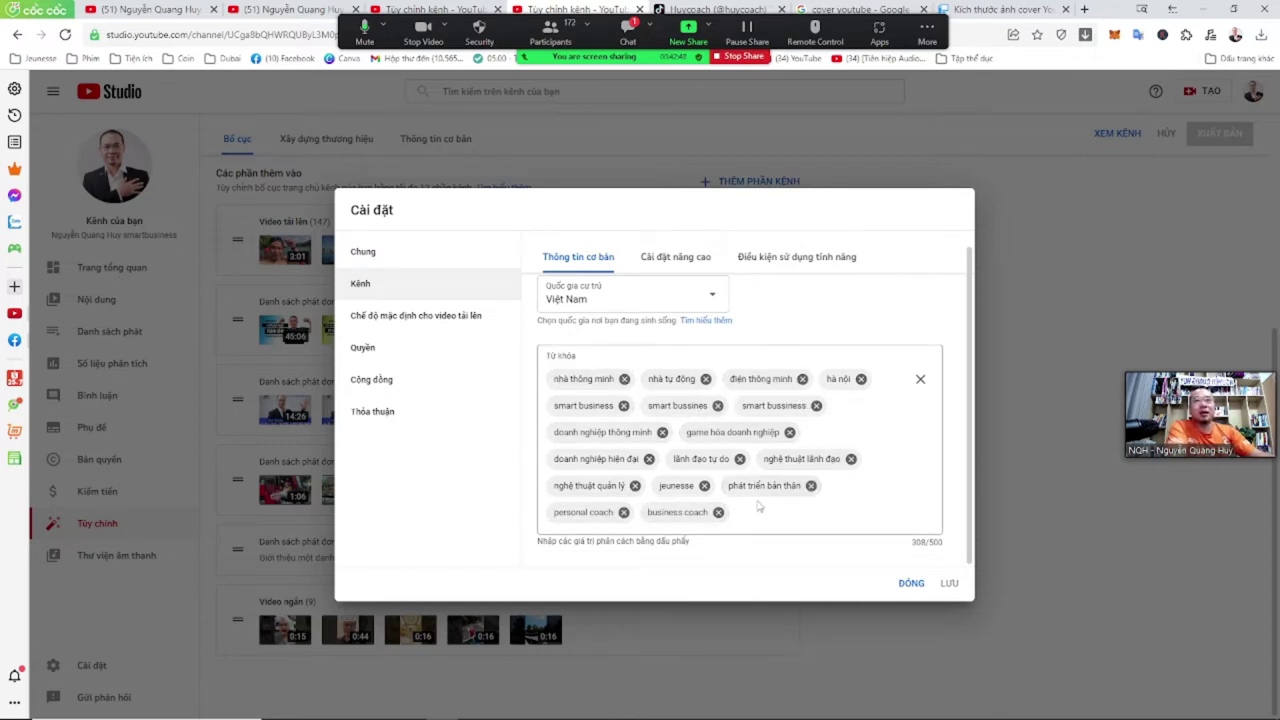
{"action": "left_click", "coordinate": [666, 262]}
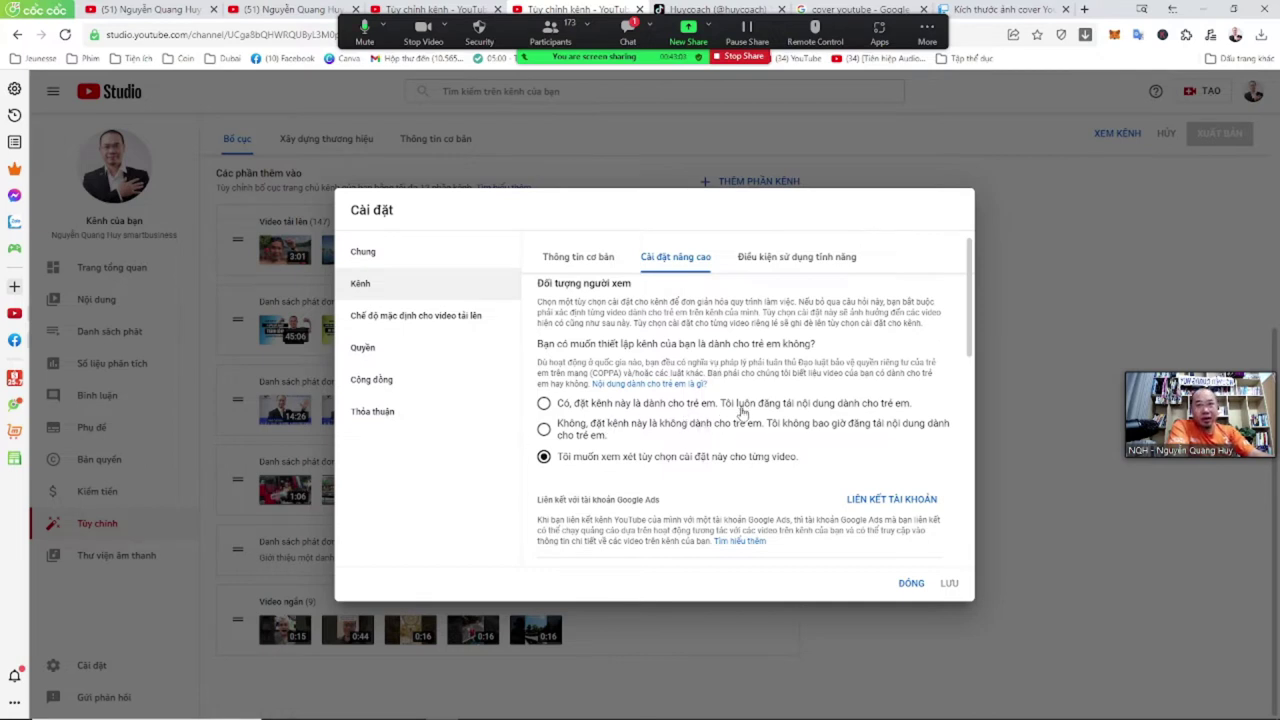
{"action": "left_click", "coordinate": [588, 437]}
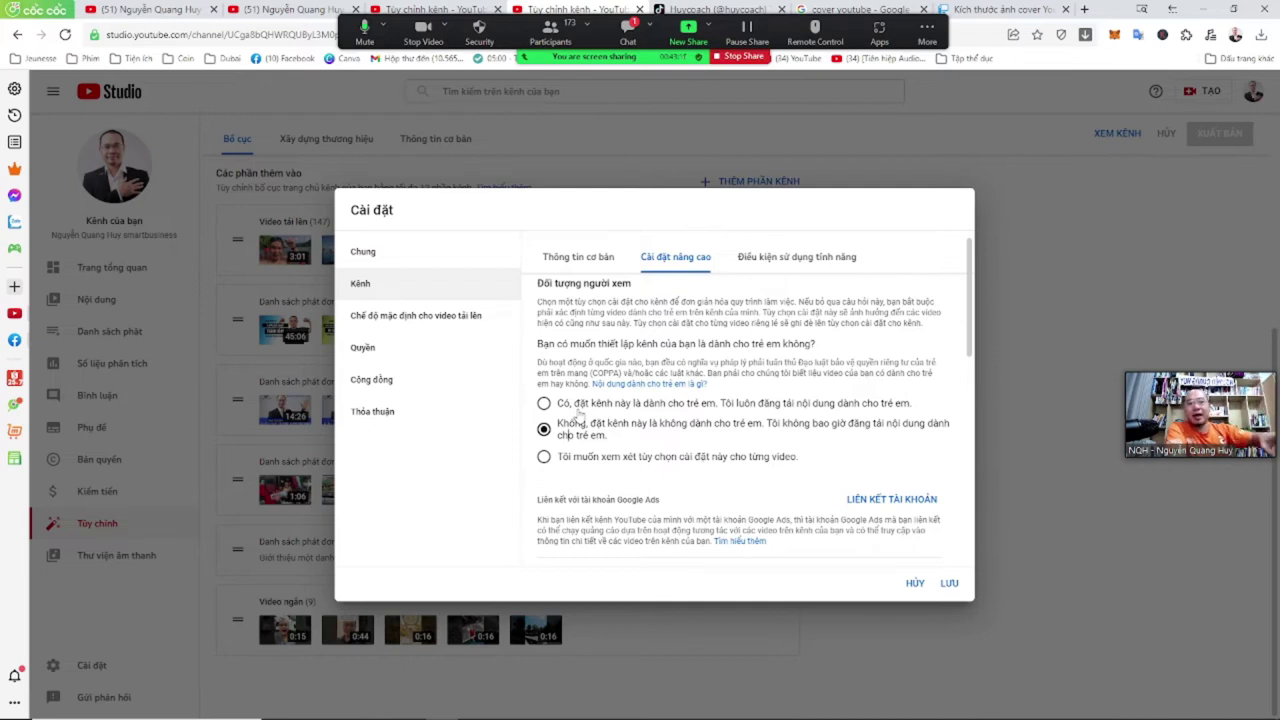
- Review the remaining advanced channel settings: Google Ads account links, automatic captions, subscriber count, advertising and clips
{"action": "scroll", "coordinate": [580, 414], "scroll_direction": "down", "scroll_amount": 2}
{"action": "scroll", "coordinate": [582, 420], "scroll_direction": "up", "scroll_amount": 2}
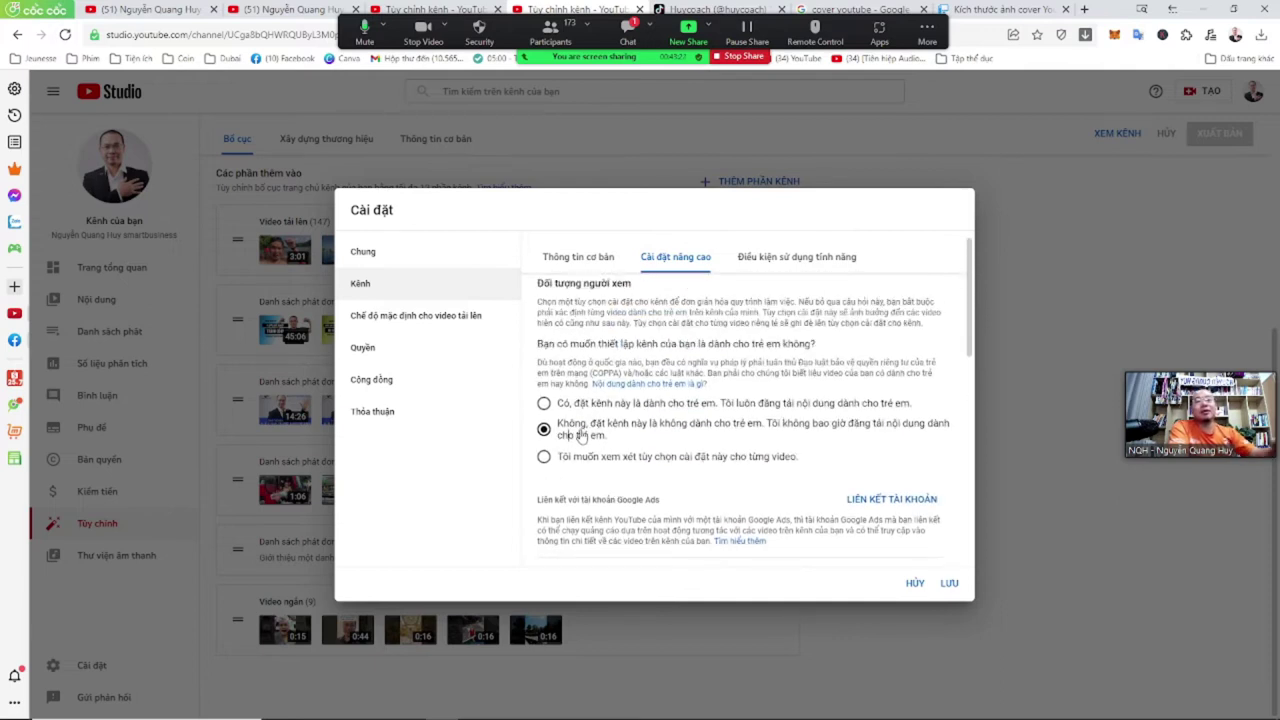
{"action": "scroll", "coordinate": [605, 455], "scroll_direction": "down", "scroll_amount": 1}
{"action": "scroll", "coordinate": [610, 462], "scroll_direction": "down", "scroll_amount": 4}
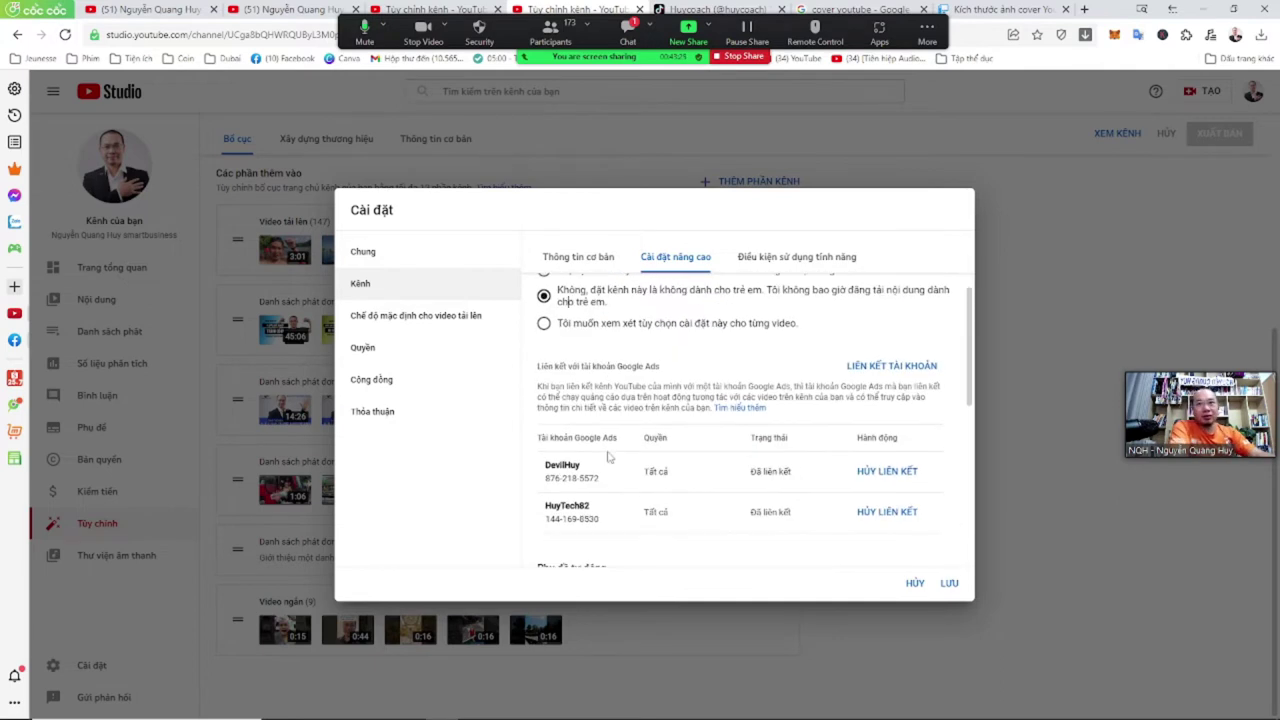
{"action": "scroll", "coordinate": [640, 505], "scroll_direction": "down", "scroll_amount": 2}
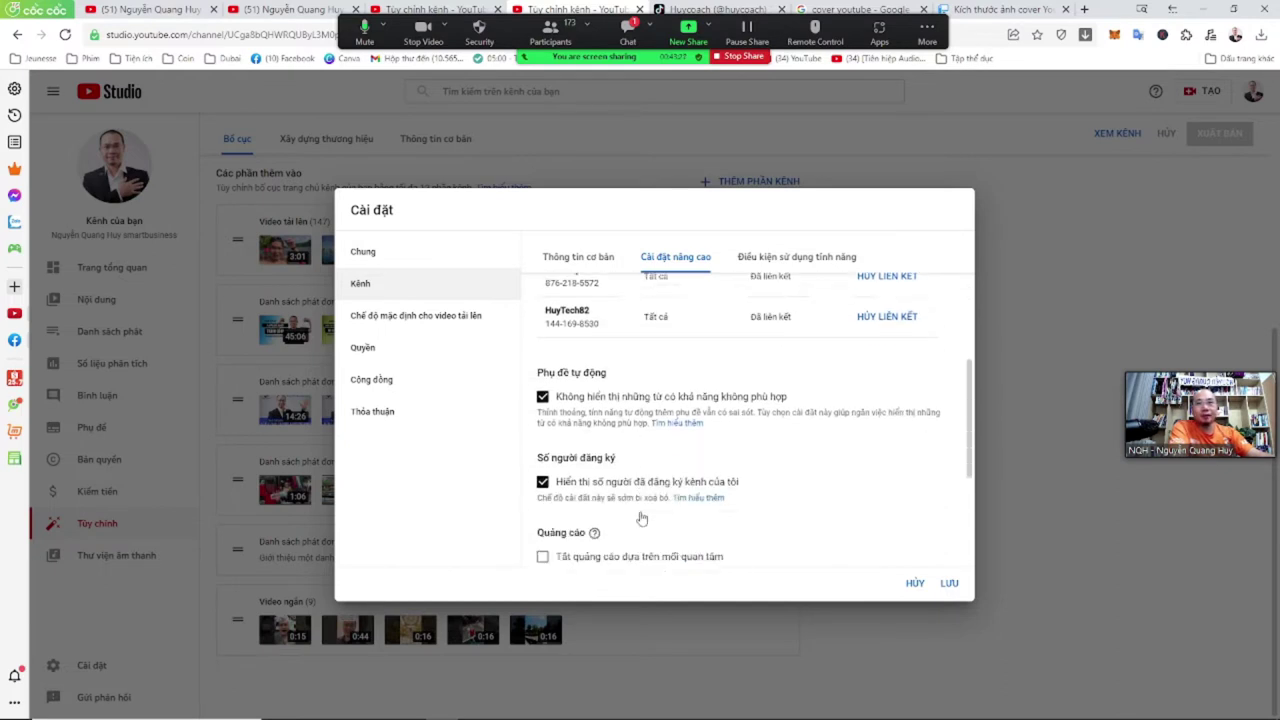
{"action": "scroll", "coordinate": [638, 515], "scroll_direction": "up", "scroll_amount": 1}
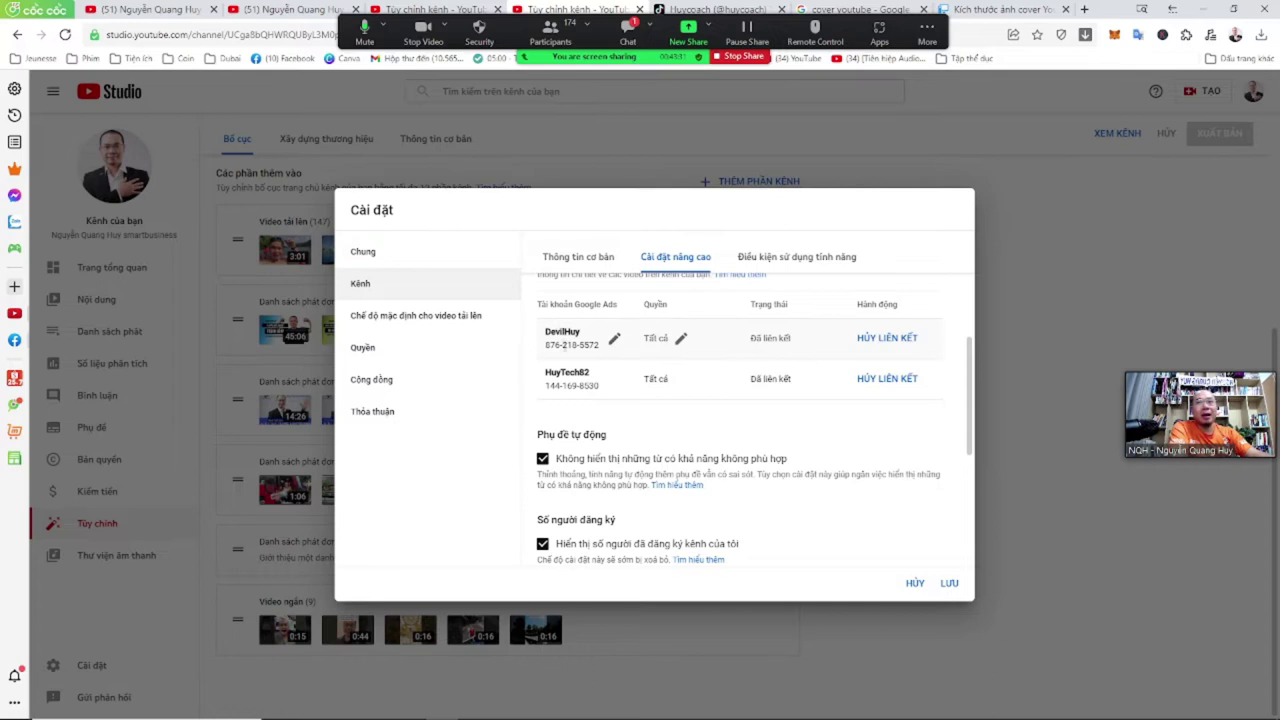
{"action": "scroll", "coordinate": [627, 453], "scroll_direction": "down", "scroll_amount": 1}
{"action": "scroll", "coordinate": [627, 453], "scroll_direction": "down", "scroll_amount": 2}
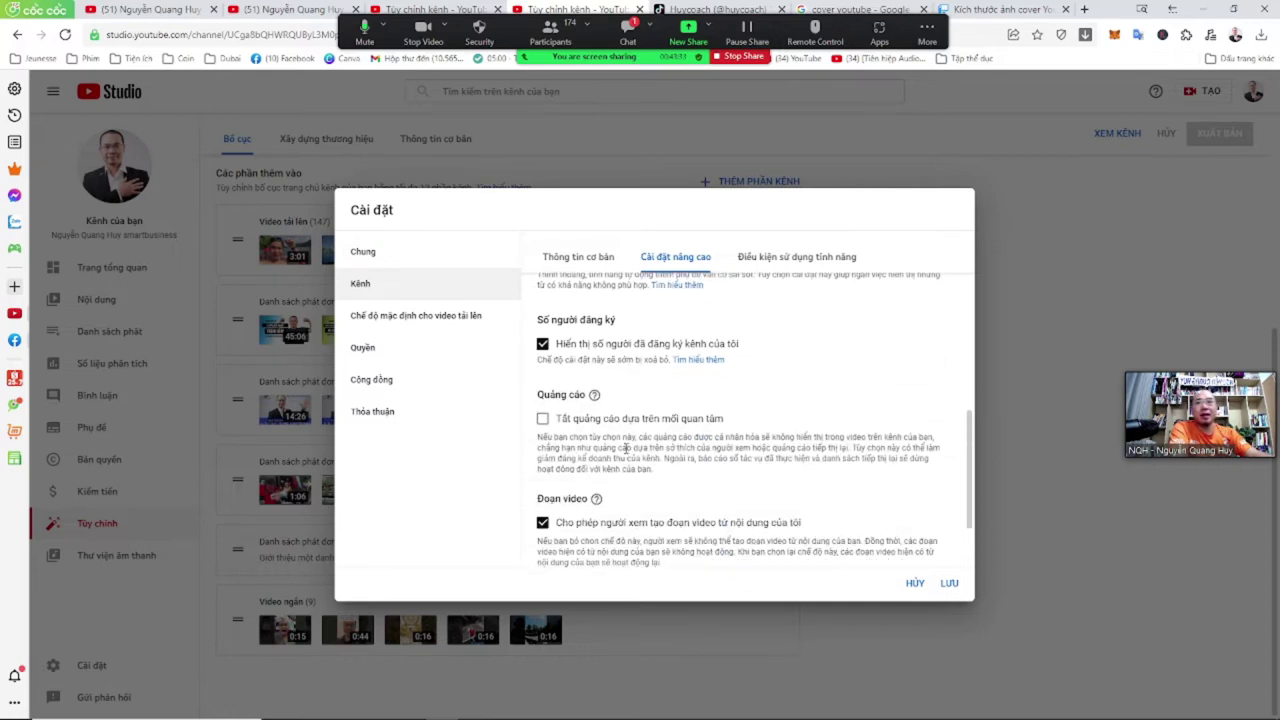
{"action": "scroll", "coordinate": [627, 450], "scroll_direction": "up", "scroll_amount": 2}
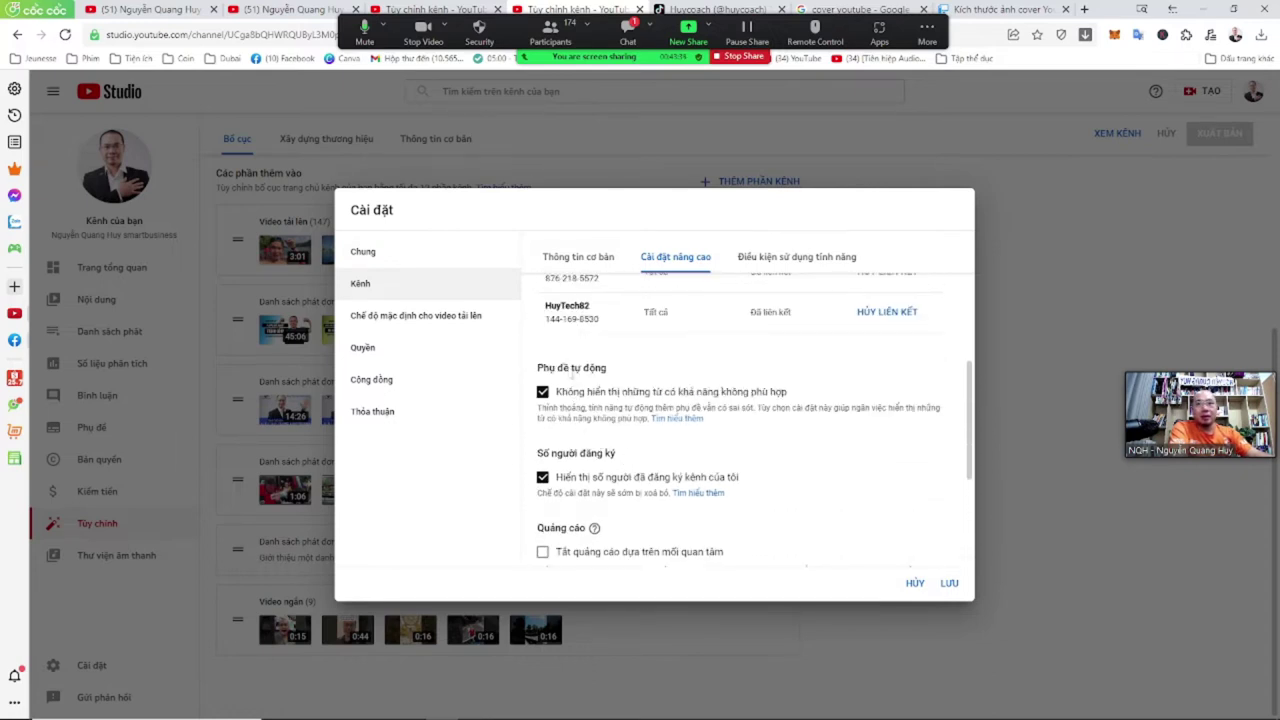
{"action": "scroll", "coordinate": [591, 435], "scroll_direction": "down", "scroll_amount": 1}
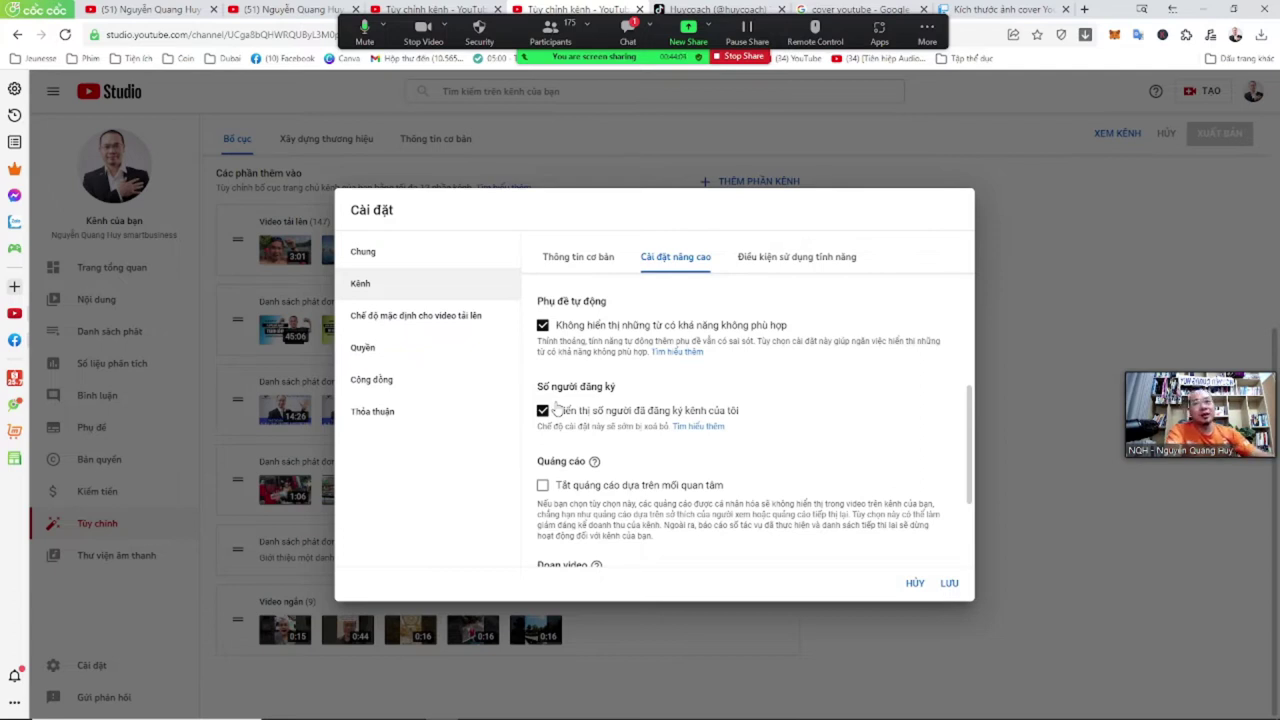
{"action": "scroll", "coordinate": [580, 400], "scroll_direction": "down", "scroll_amount": 3}
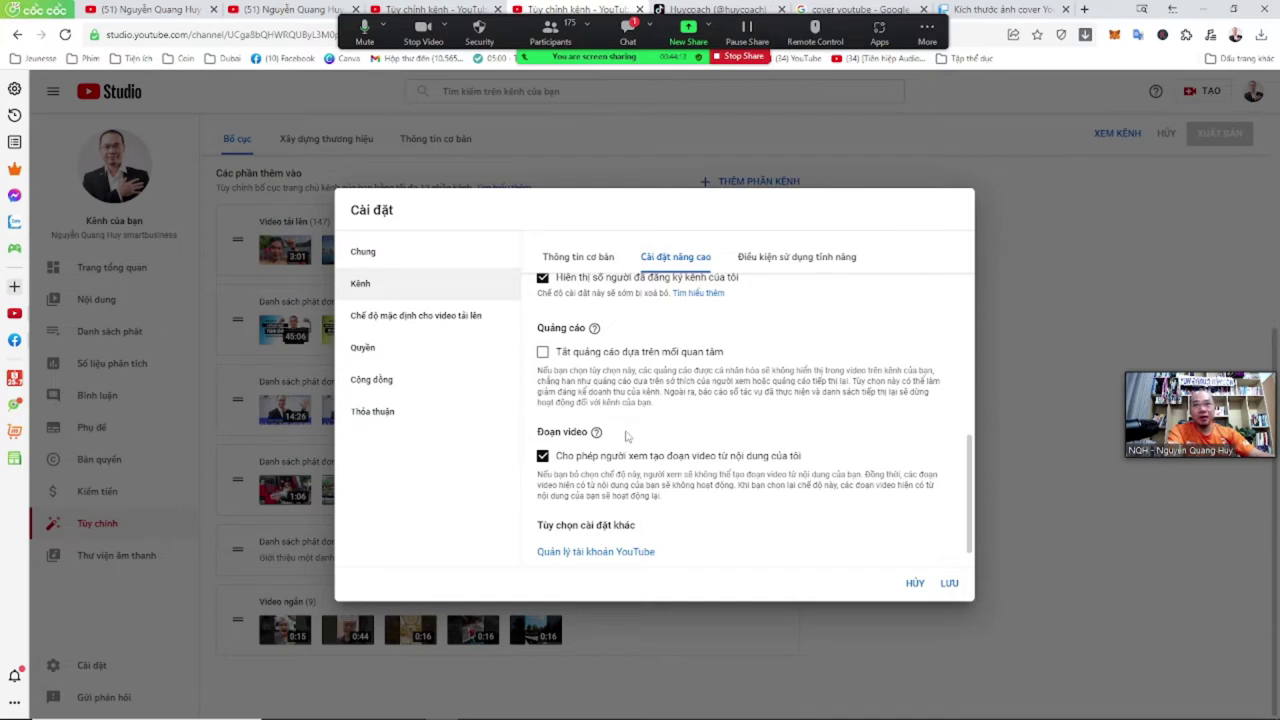
{"action": "scroll", "coordinate": [630, 460], "scroll_direction": "down", "scroll_amount": 1}
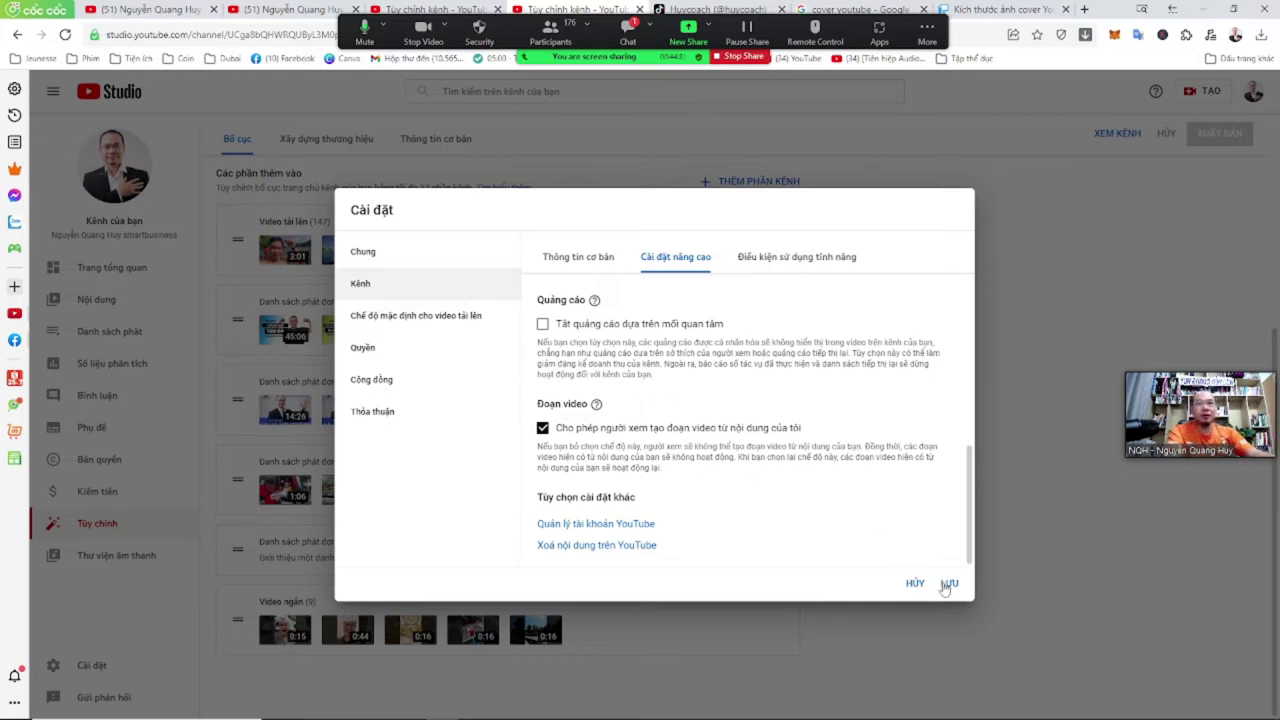
- Open the channel's feature eligibility and expand the basic, intermediate and advanced feature groups to read their requirements
{"action": "left_click", "coordinate": [770, 258]}
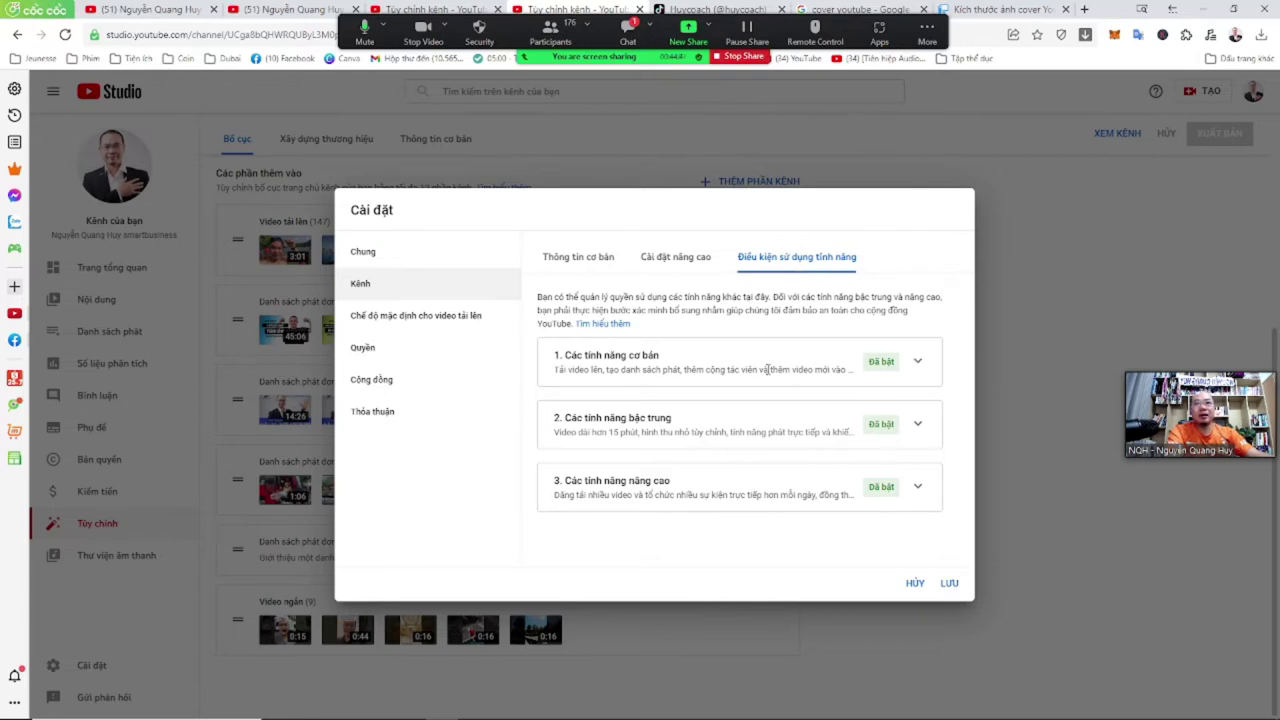
{"action": "left_click", "coordinate": [918, 363]}
{"action": "scroll", "coordinate": [666, 448], "scroll_direction": "down", "scroll_amount": 1}
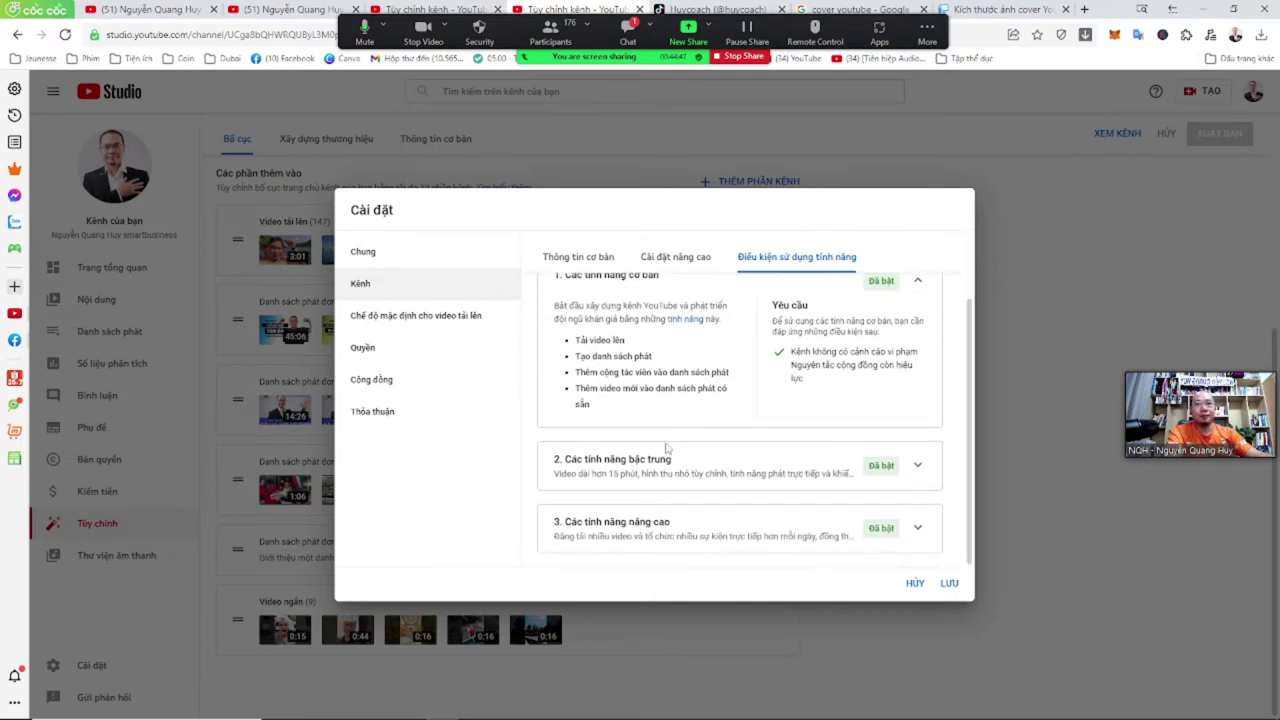
{"action": "left_click", "coordinate": [917, 466]}
{"action": "scroll", "coordinate": [706, 477], "scroll_direction": "down", "scroll_amount": 2}
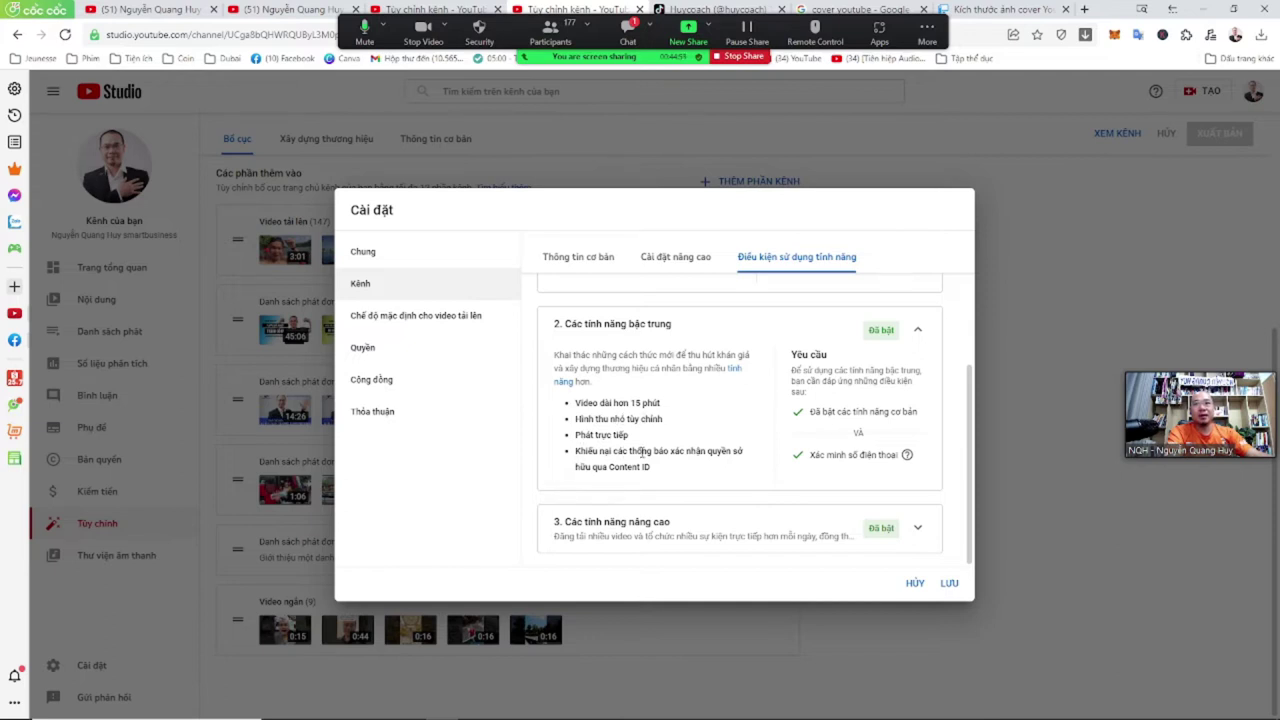
{"action": "left_click", "coordinate": [916, 528]}
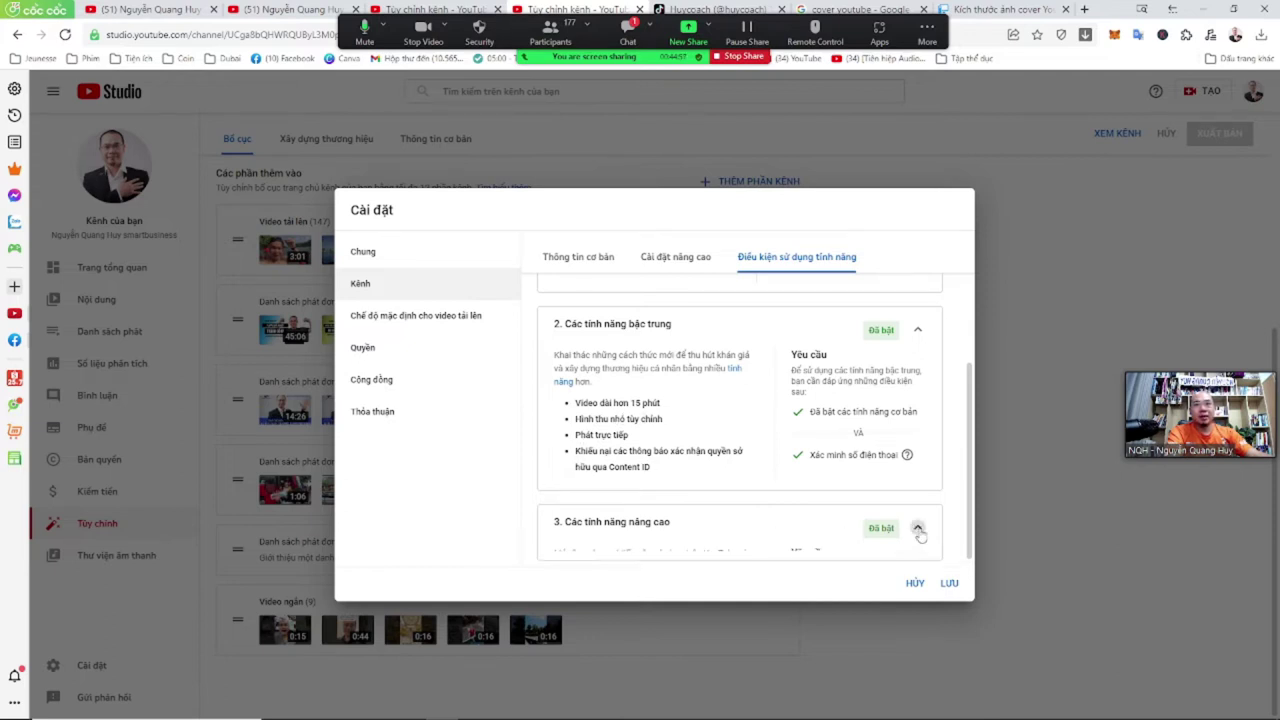
{"action": "scroll", "coordinate": [634, 470], "scroll_direction": "down", "scroll_amount": 2}
{"action": "scroll", "coordinate": [633, 481], "scroll_direction": "down", "scroll_amount": 1}
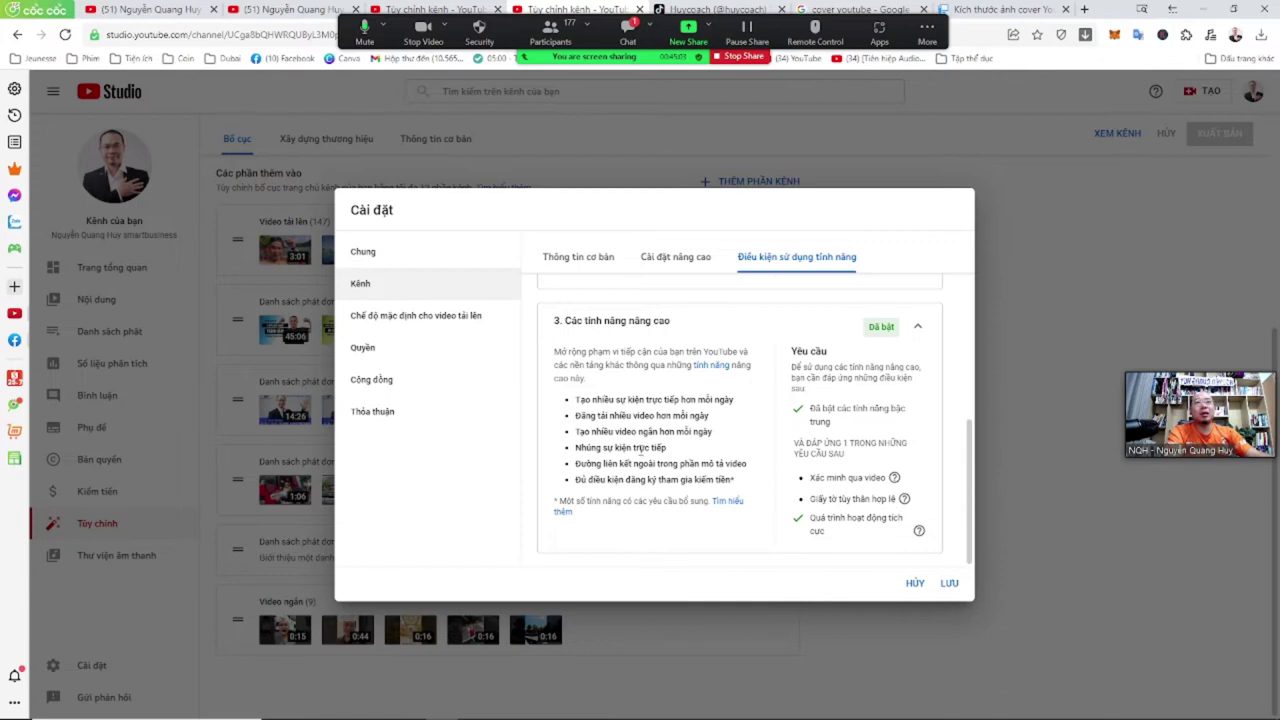
- Go over the three feature groups again from basic to advanced and save the channel settings
{"action": "scroll", "coordinate": [642, 451], "scroll_direction": "up", "scroll_amount": 3}
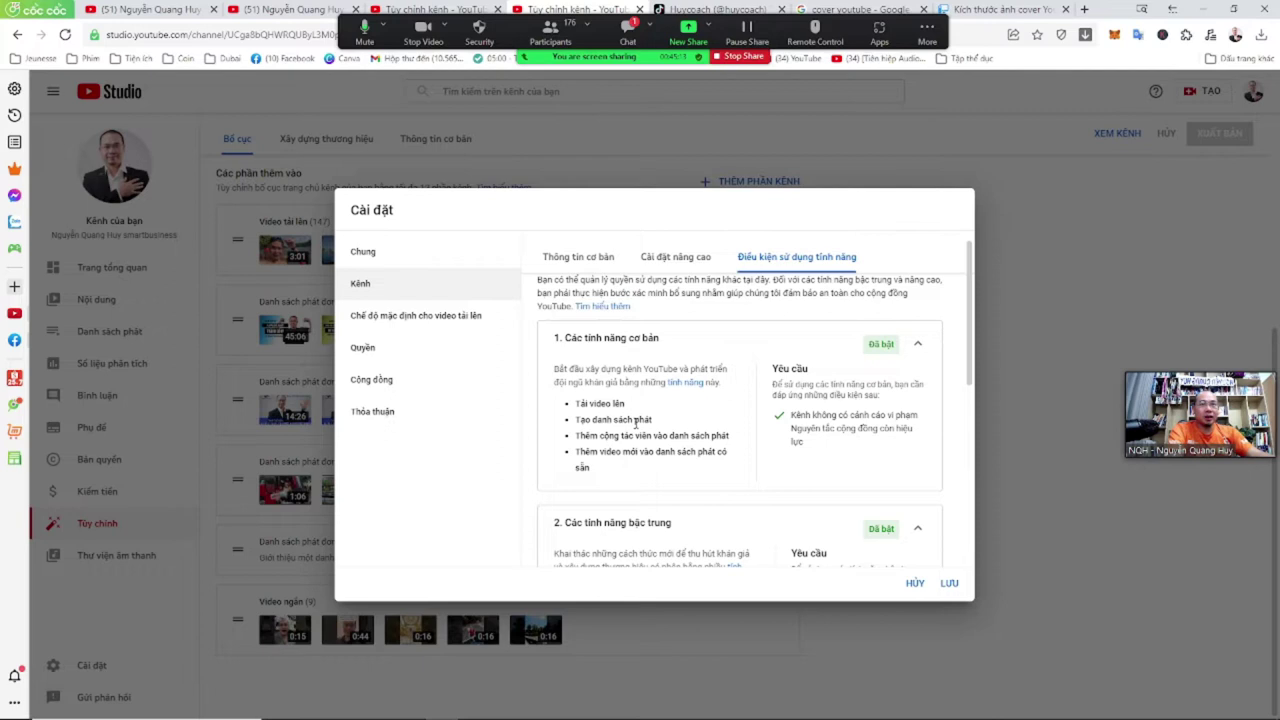
{"action": "scroll", "coordinate": [657, 436], "scroll_direction": "down", "scroll_amount": 3}
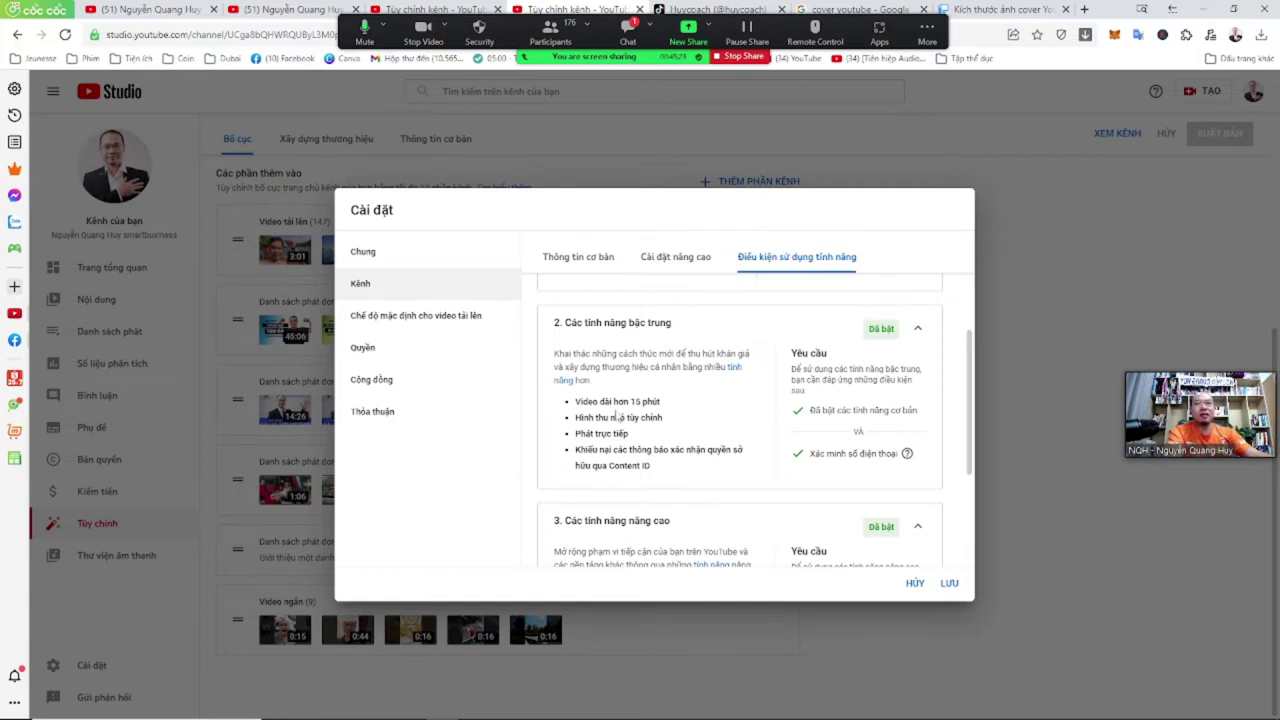
{"action": "scroll", "coordinate": [637, 462], "scroll_direction": "down", "scroll_amount": 3}
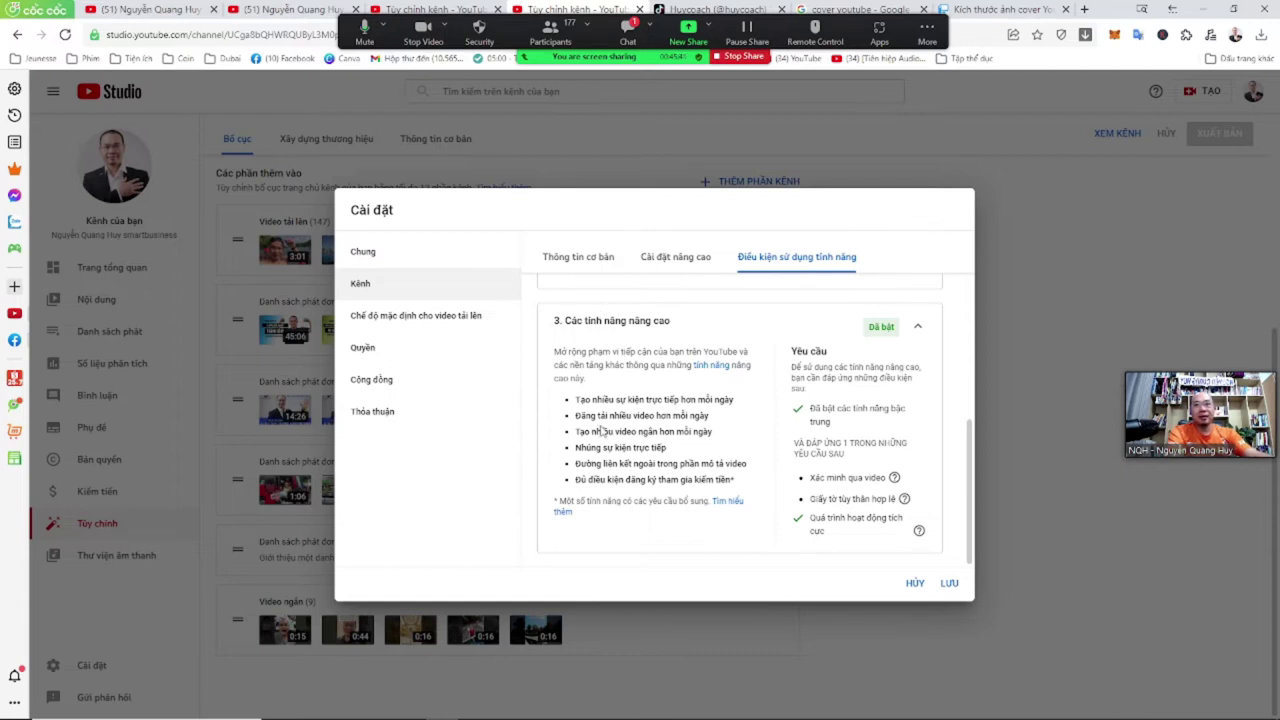
{"action": "scroll", "coordinate": [607, 434], "scroll_direction": "up", "scroll_amount": 5}
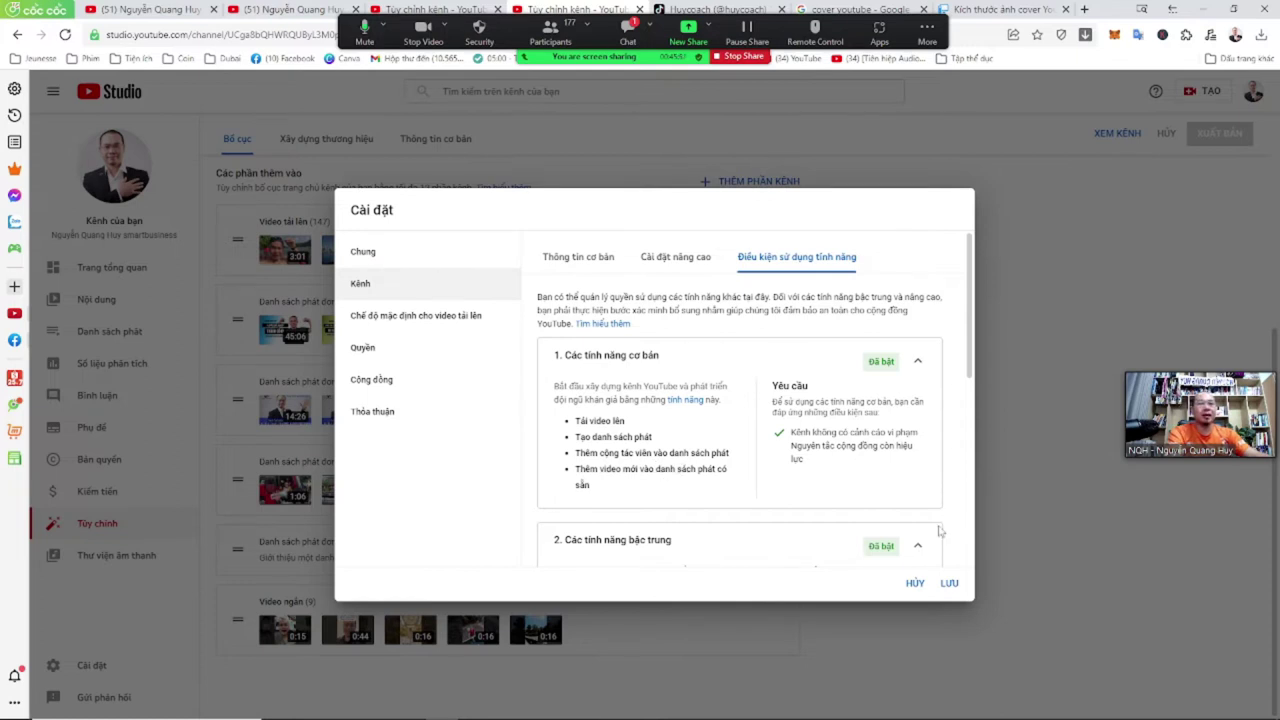
{"action": "left_click", "coordinate": [950, 583]}
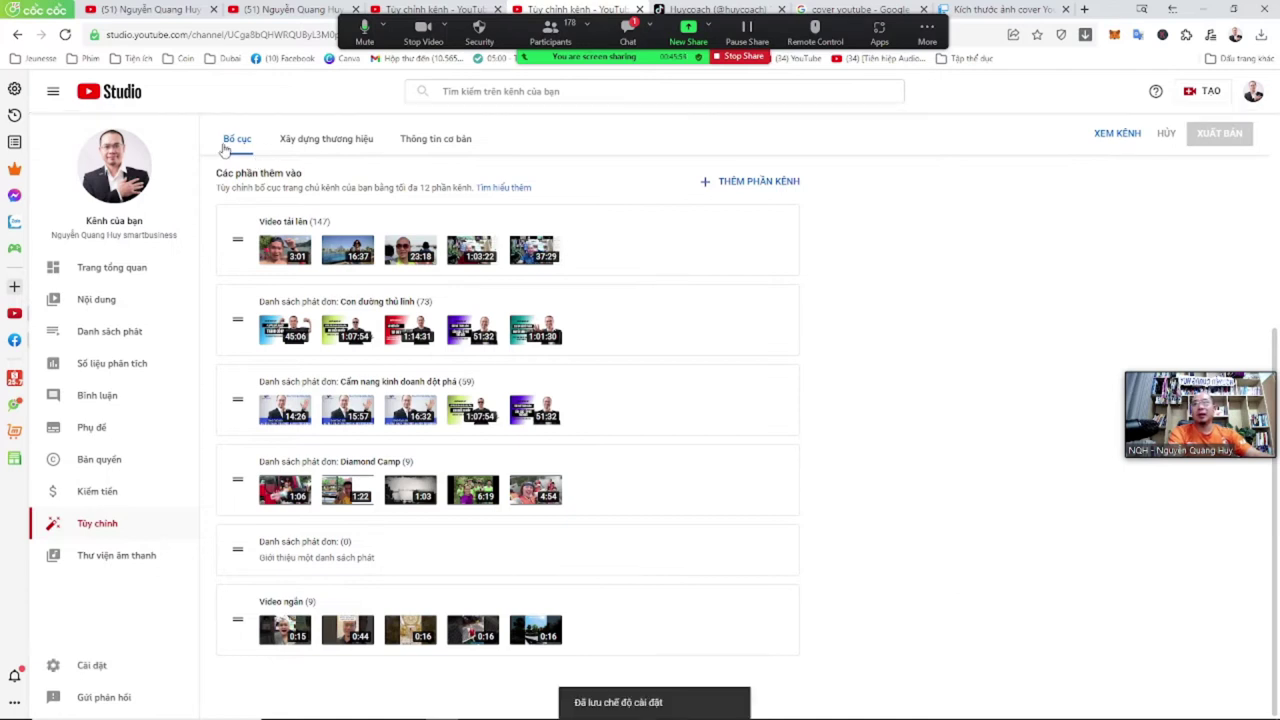
- Revisit the channel customization's branding and basic info pages, ending on branding
{"action": "left_click", "coordinate": [316, 141]}
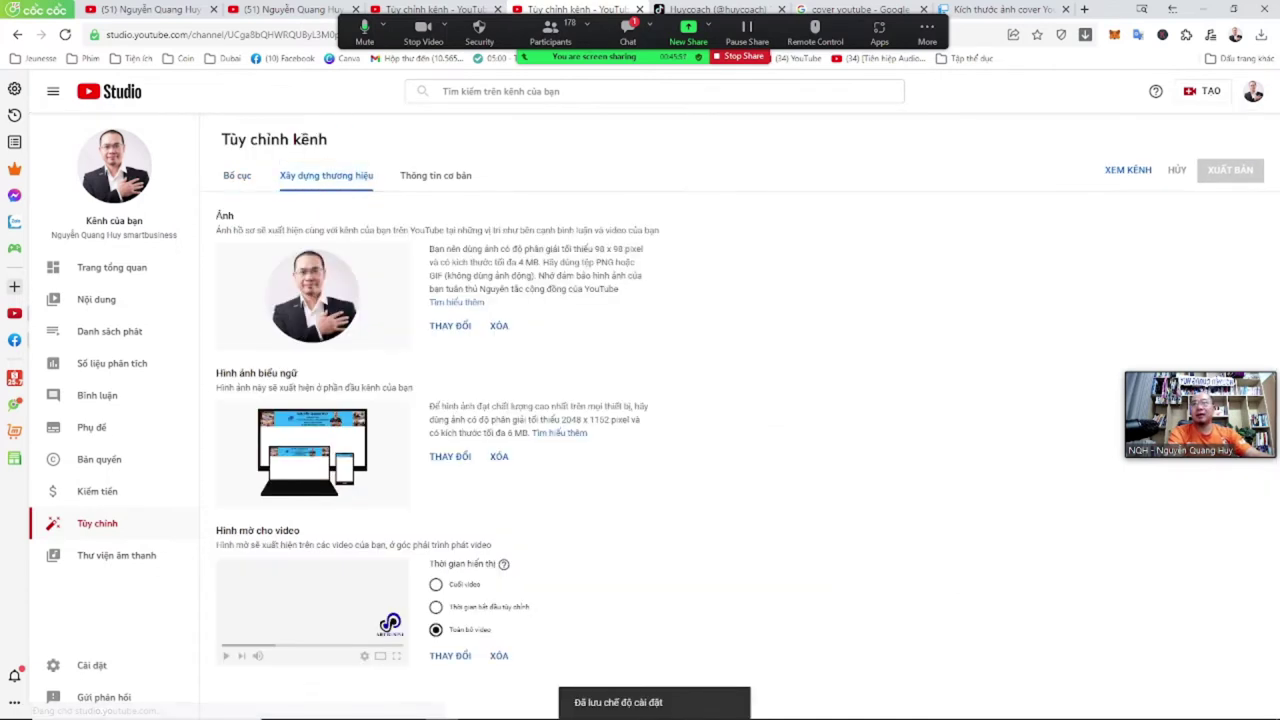
{"action": "left_click", "coordinate": [421, 181]}
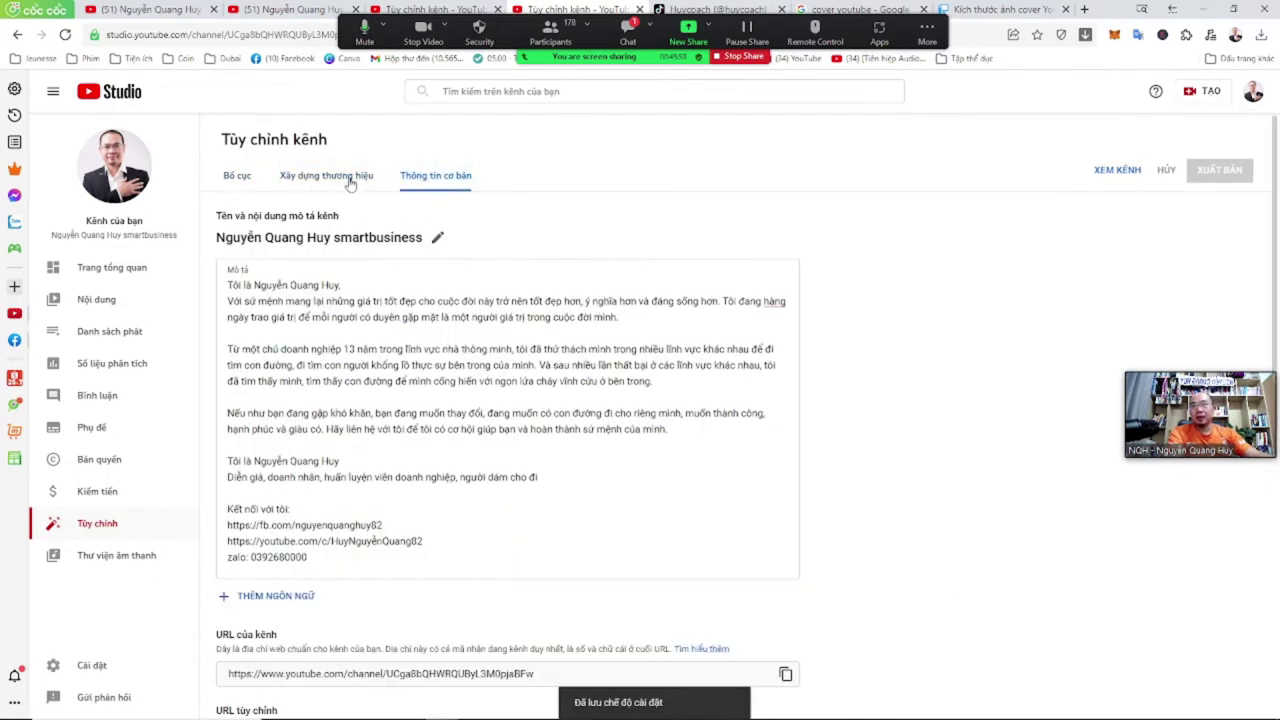
{"action": "left_click", "coordinate": [326, 176]}
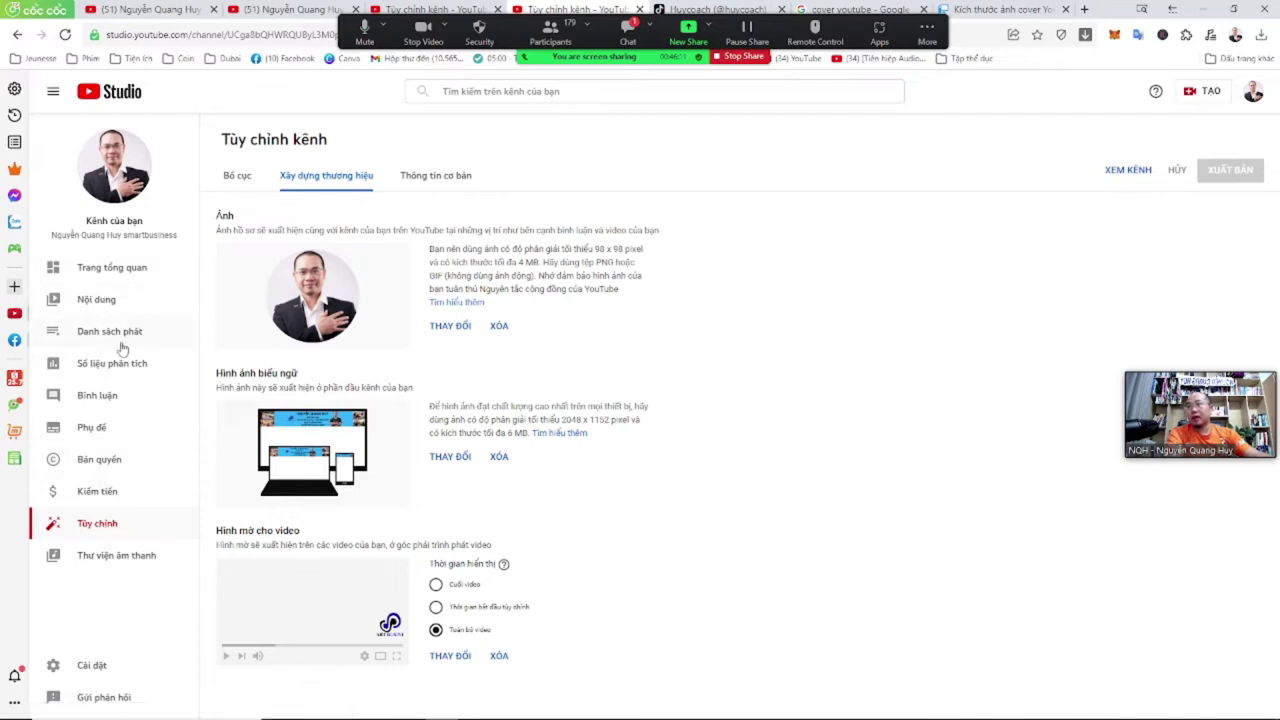
- Look through the channel's content list and open the details of the "Bài 3 - Cách dùng khung hình và ánh sáng" video
{"action": "left_click", "coordinate": [106, 300]}
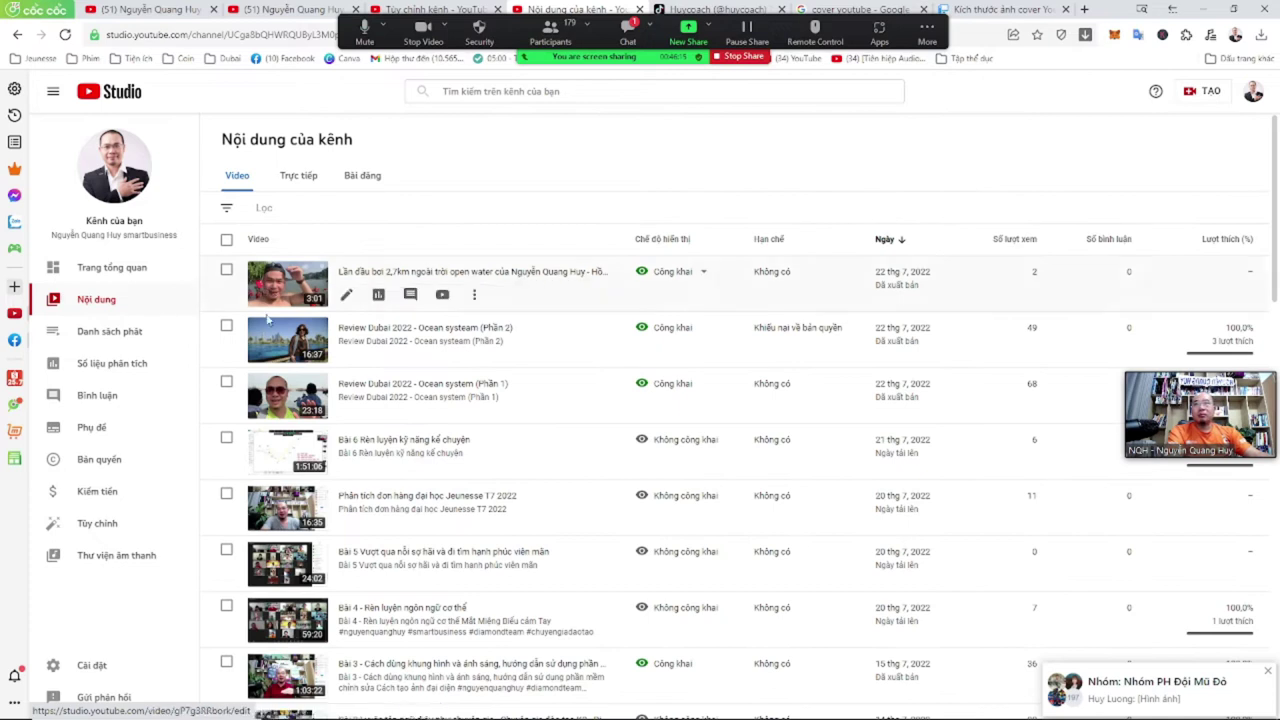
{"action": "scroll", "coordinate": [268, 330], "scroll_direction": "down", "scroll_amount": 2}
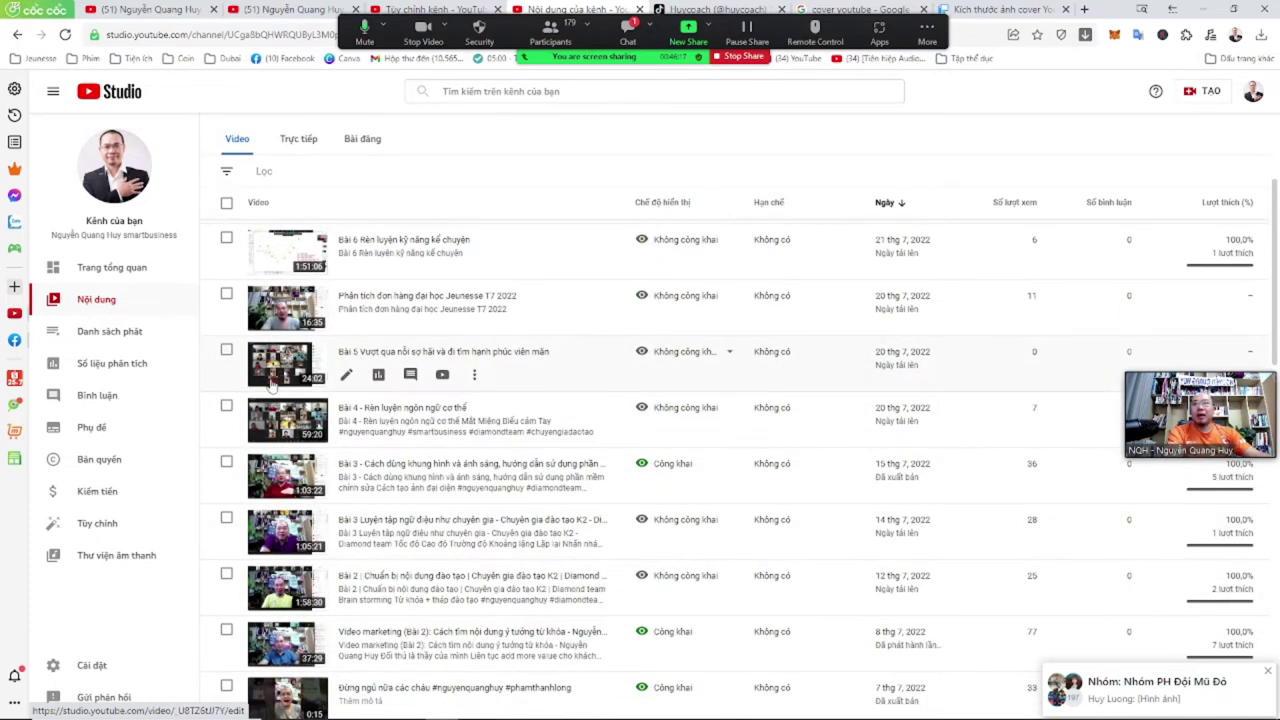
{"action": "scroll", "coordinate": [270, 385], "scroll_direction": "down", "scroll_amount": 1}
{"action": "left_click", "coordinate": [280, 407]}
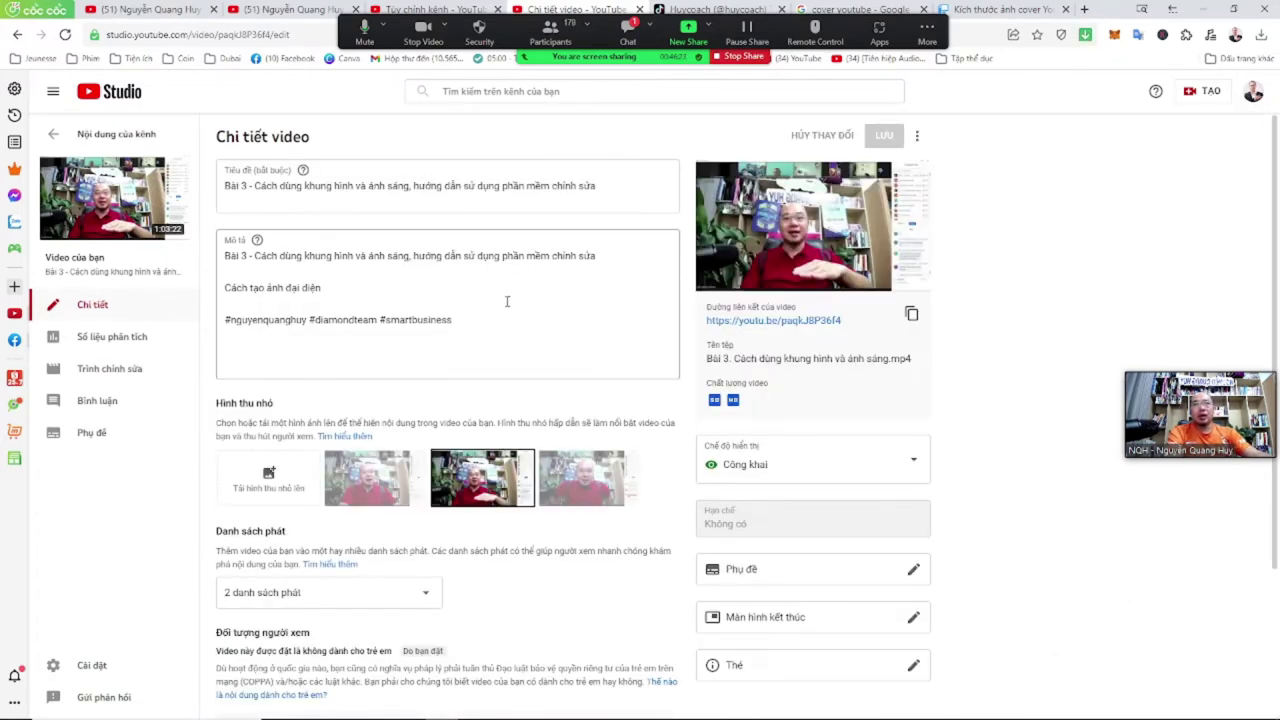
- Look through the playlists available for the video and close the list without changing the selection
{"action": "left_click_drag", "start_coordinate": [1277, 246], "coordinate": [1277, 412]}
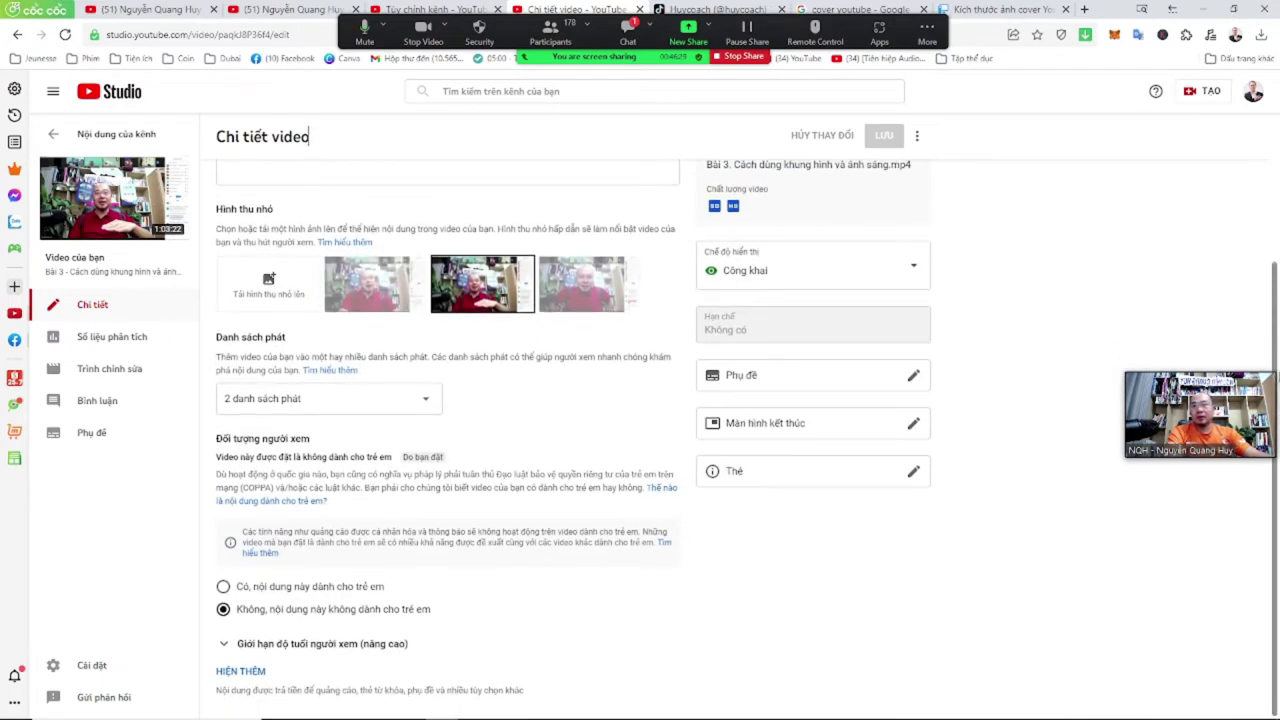
{"action": "left_click", "coordinate": [424, 400]}
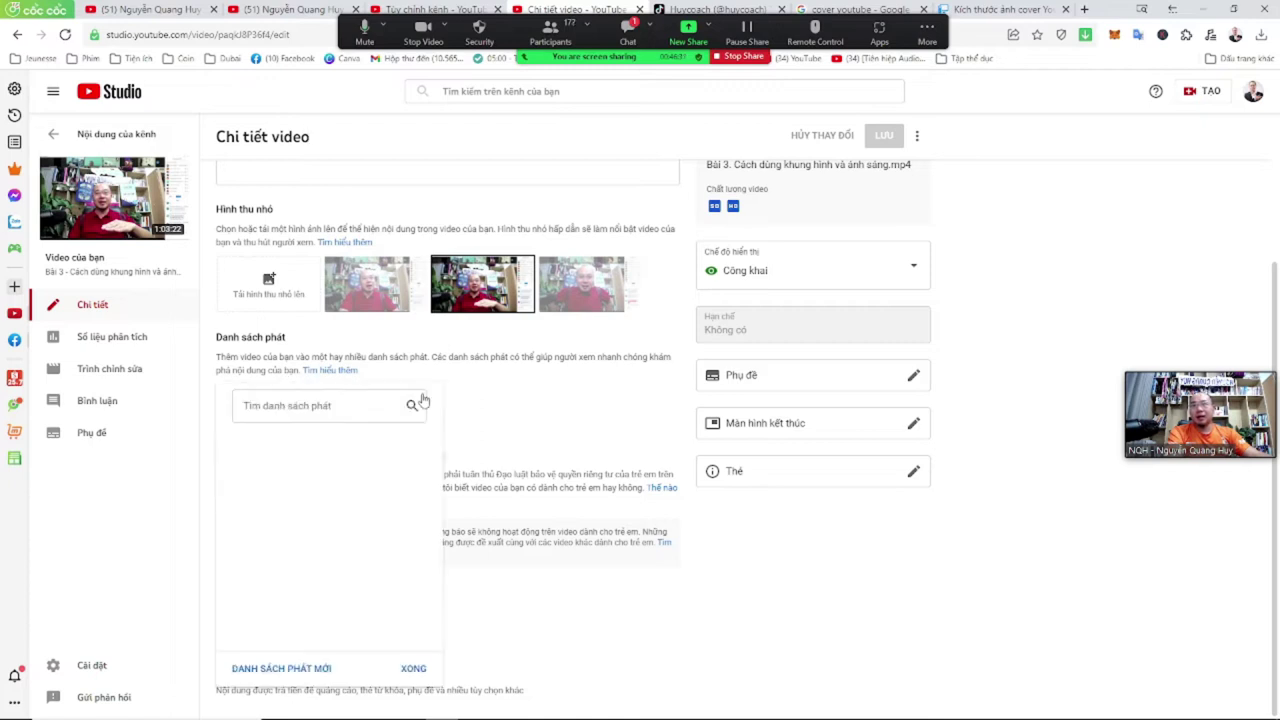
{"action": "left_click_drag", "start_coordinate": [437, 447], "coordinate": [439, 596]}
{"action": "scroll", "coordinate": [440, 605], "scroll_direction": "up", "scroll_amount": 10}
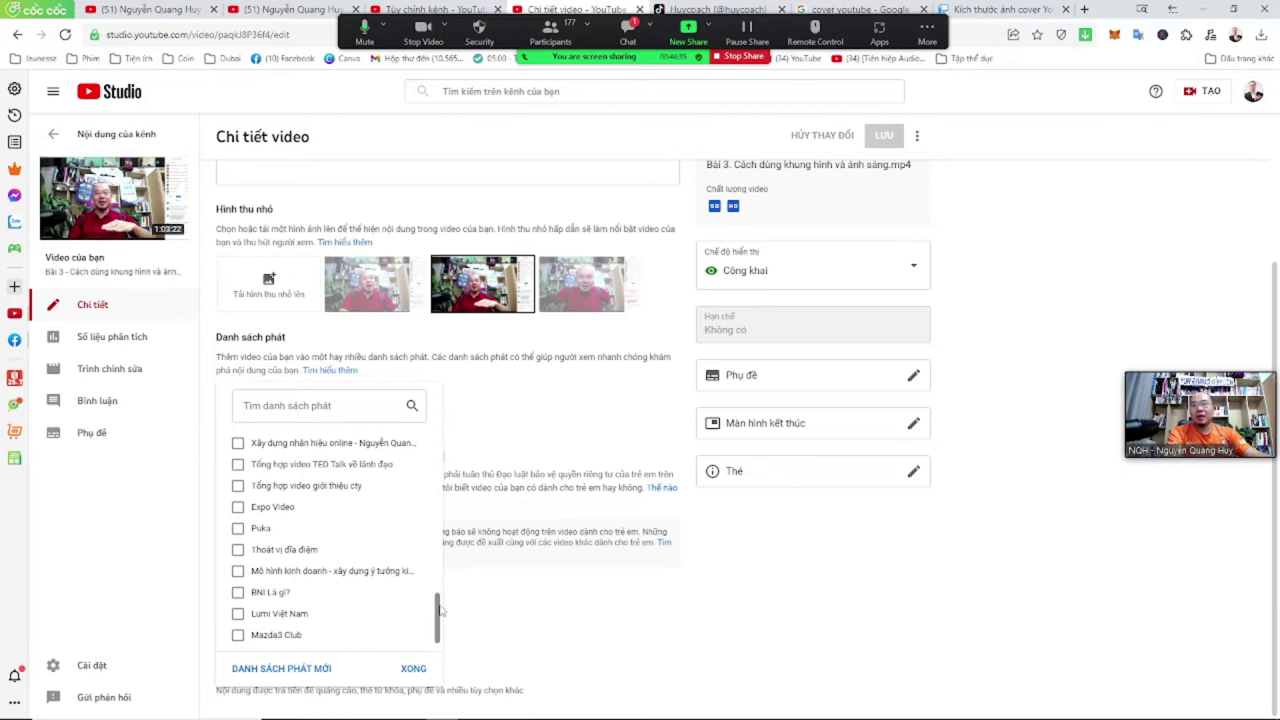
{"action": "left_click", "coordinate": [484, 418]}
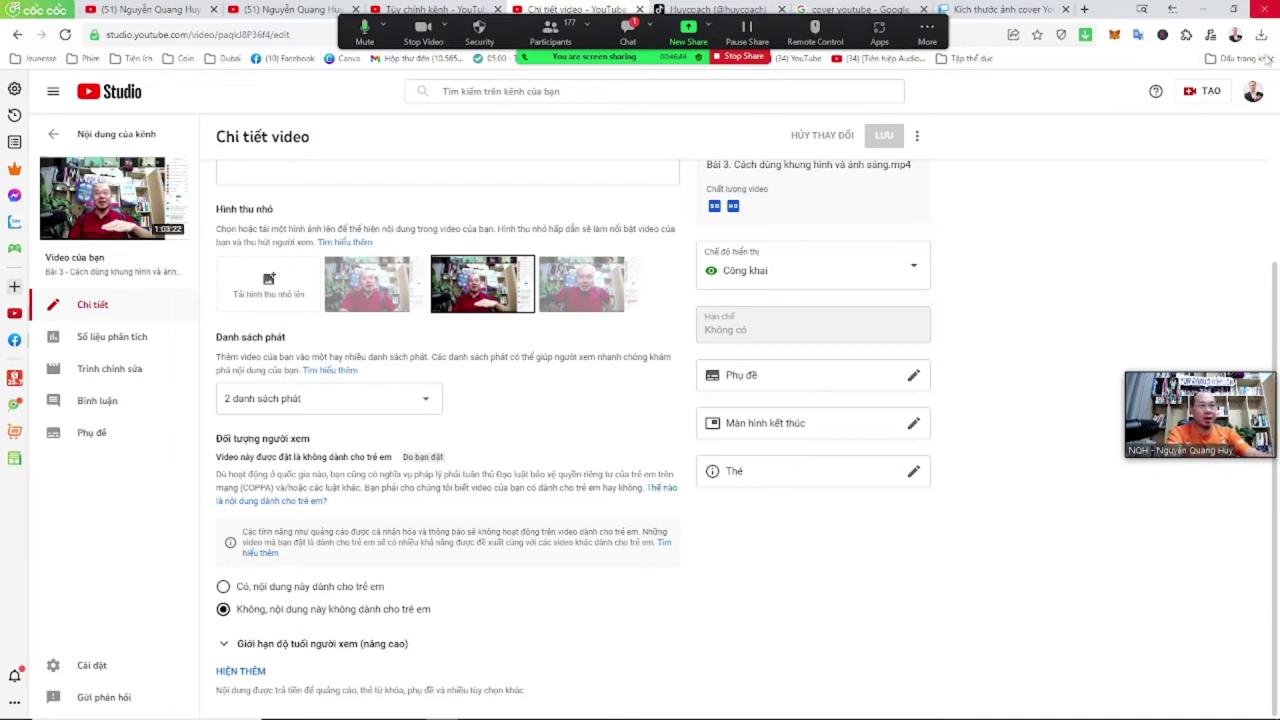
- Examine the wording of the video's title and compare it with the first line of its description
{"action": "scroll", "coordinate": [800, 300], "scroll_direction": "up", "scroll_amount": 3}
{"action": "left_click_drag", "start_coordinate": [243, 186], "coordinate": [544, 186]}
{"action": "left_click", "coordinate": [595, 186]}
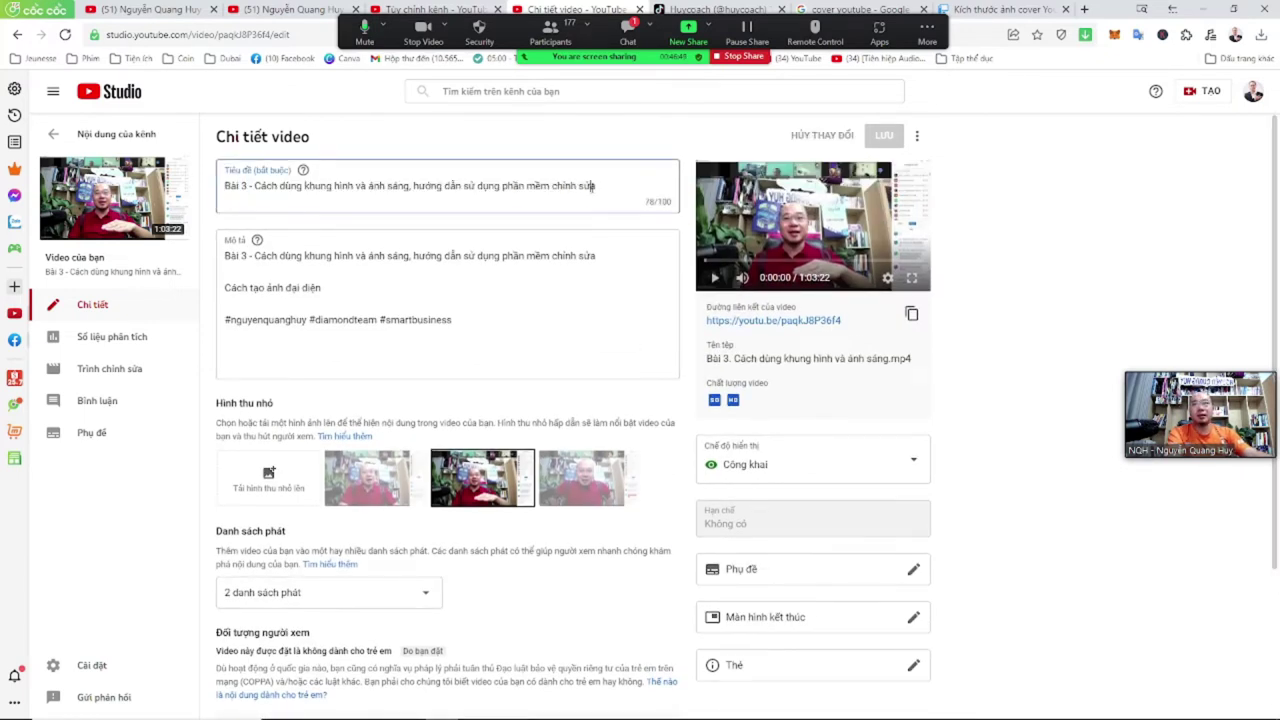
{"action": "mouse_move", "coordinate": [276, 186]}
{"action": "left_mouse_down"}
{"action": "mouse_move", "coordinate": [571, 186]}
{"action": "mouse_move", "coordinate": [300, 186]}
{"action": "left_mouse_up"}
{"action": "left_click", "coordinate": [581, 186]}
{"action": "left_click", "coordinate": [512, 186]}
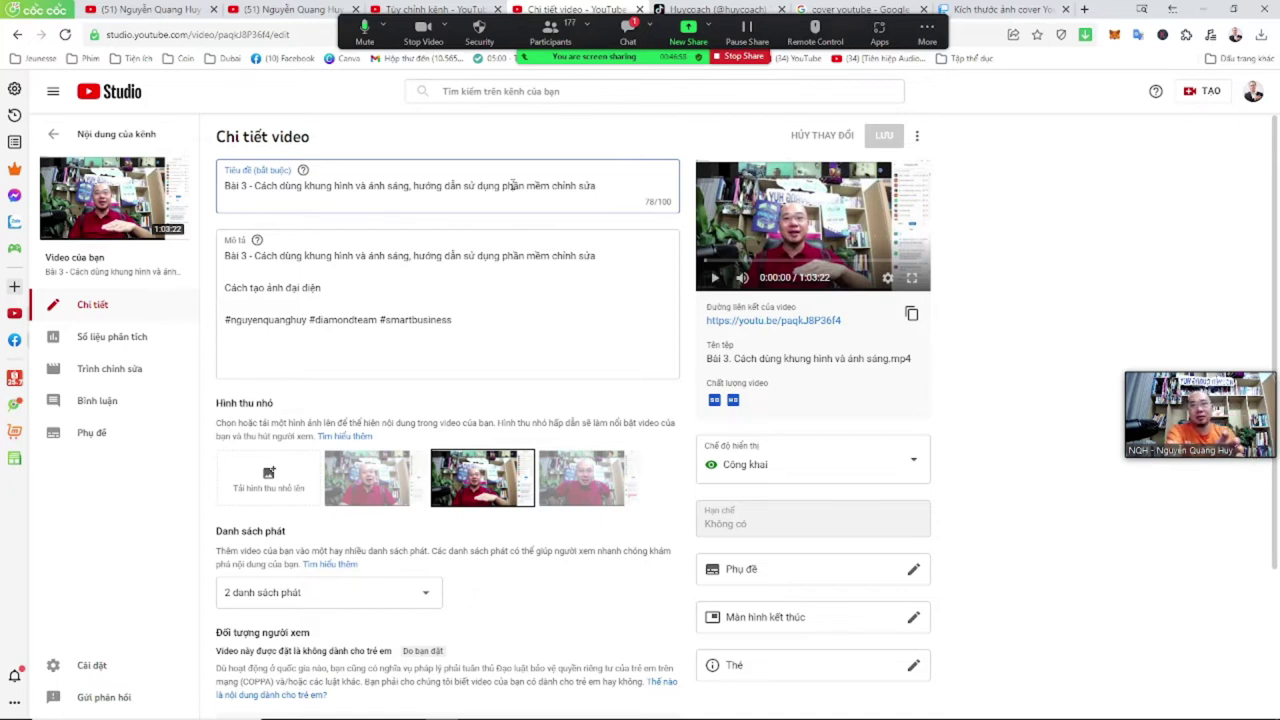
{"action": "left_click_drag", "start_coordinate": [280, 186], "coordinate": [486, 186]}
{"action": "left_click_drag", "start_coordinate": [284, 256], "coordinate": [527, 253]}
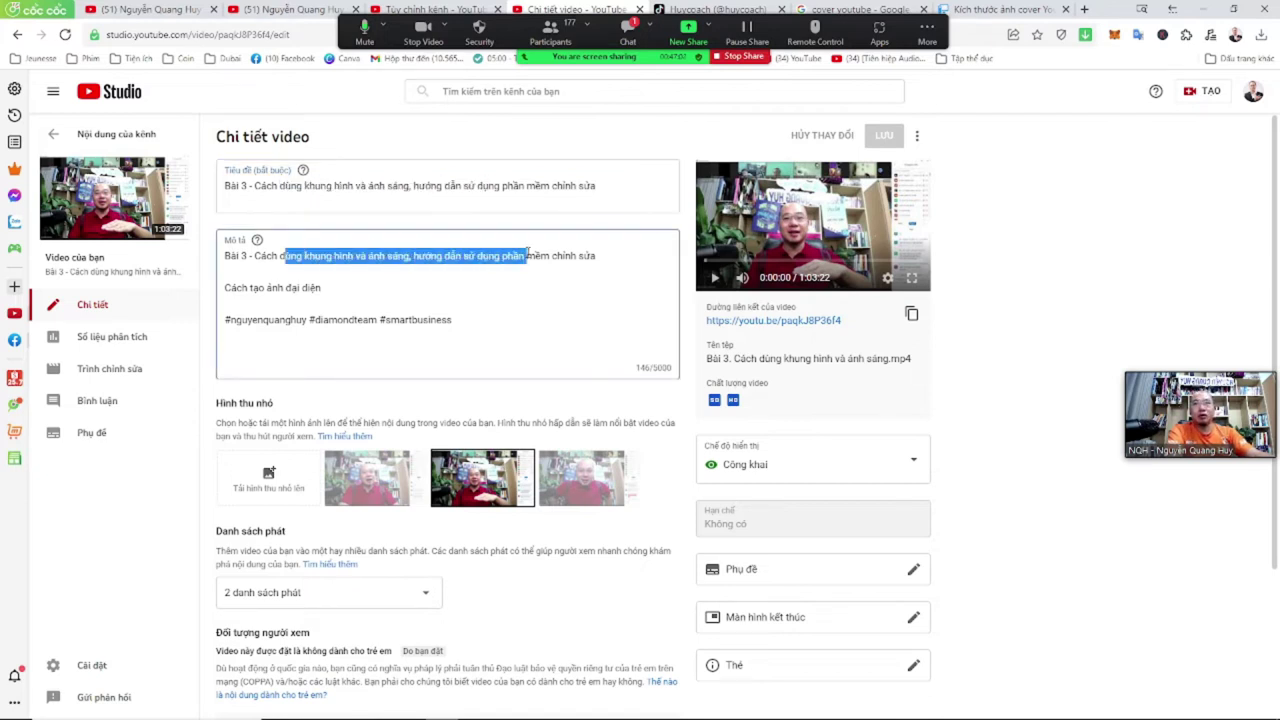
- Review the video's thumbnail, playlist and audience settings, reopening the playlist selector and closing it without changing the selection
{"action": "left_click", "coordinate": [527, 254]}
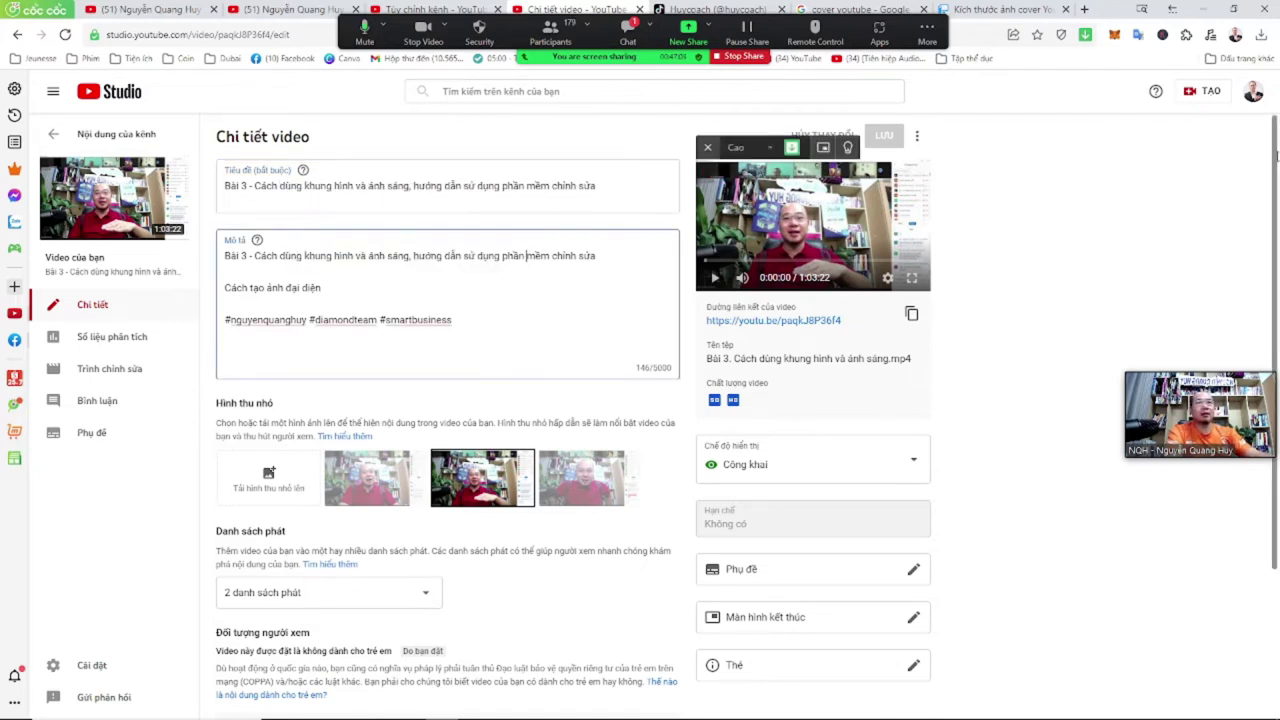
{"action": "scroll", "coordinate": [1276, 155], "scroll_direction": "down", "scroll_amount": 2}
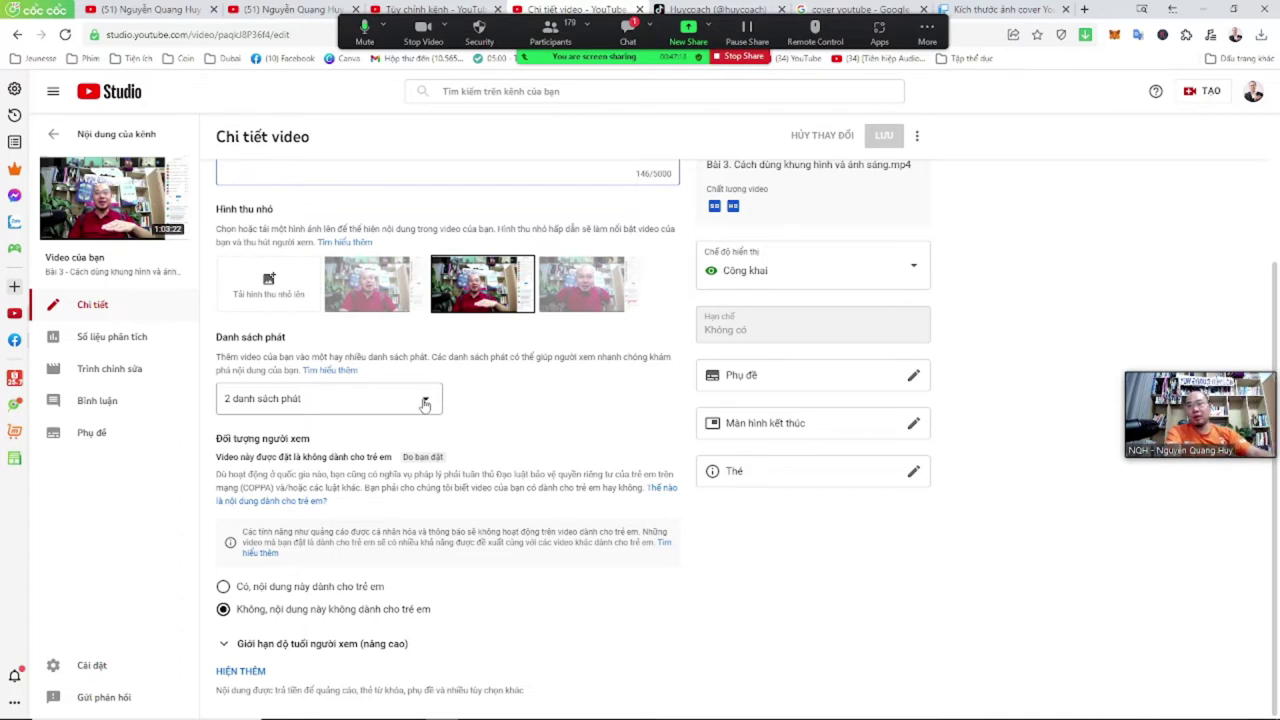
{"action": "scroll", "coordinate": [1277, 185], "scroll_direction": "up", "scroll_amount": 2}
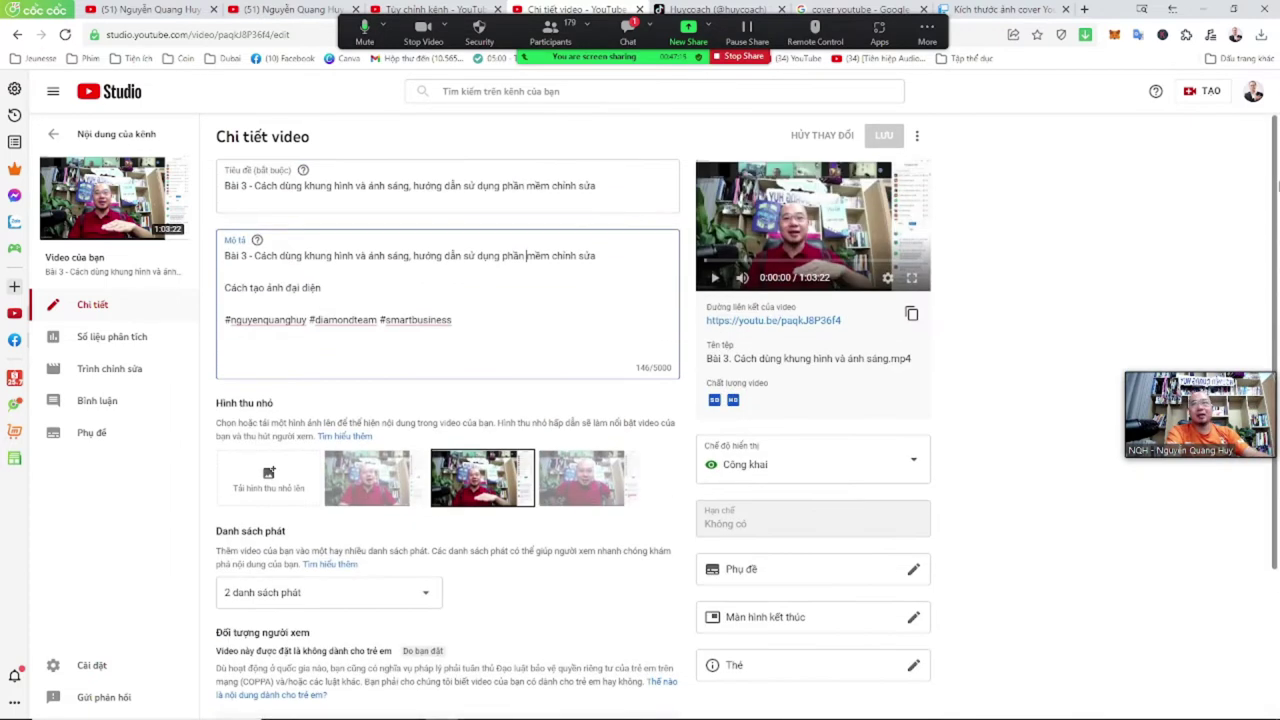
{"action": "scroll", "coordinate": [1277, 185], "scroll_direction": "down", "scroll_amount": 2}
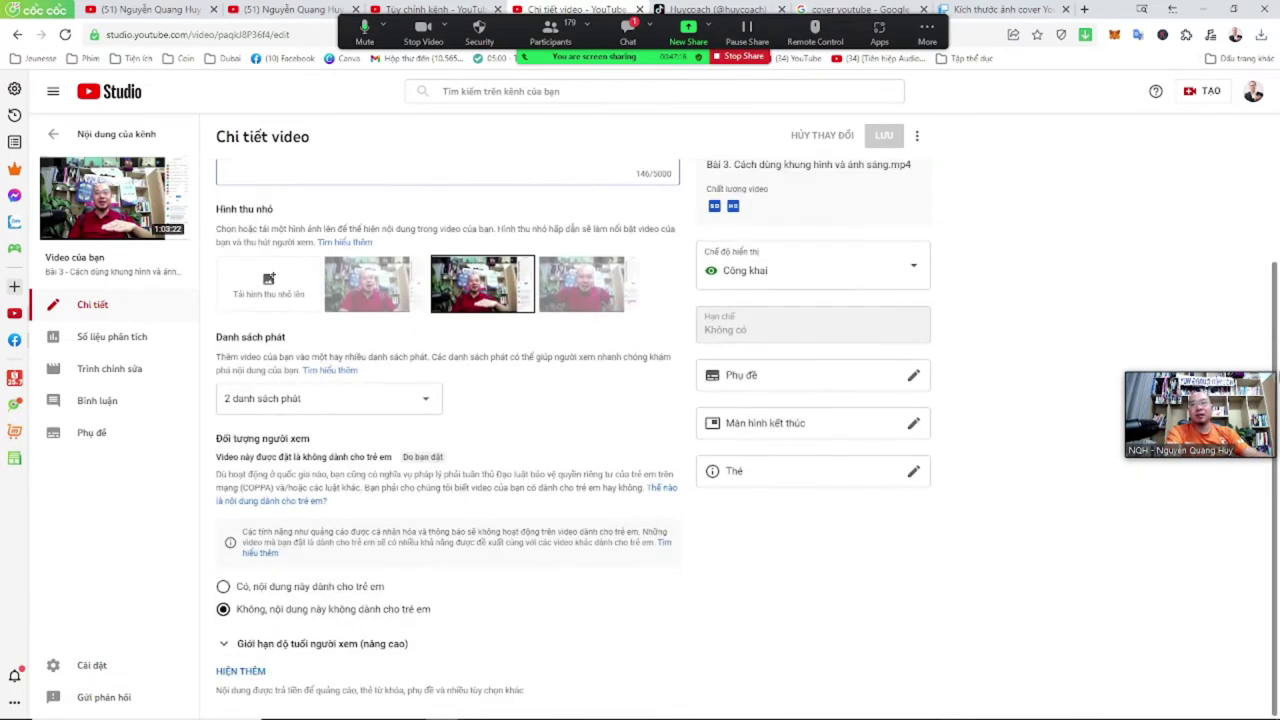
{"action": "left_click", "coordinate": [420, 405]}
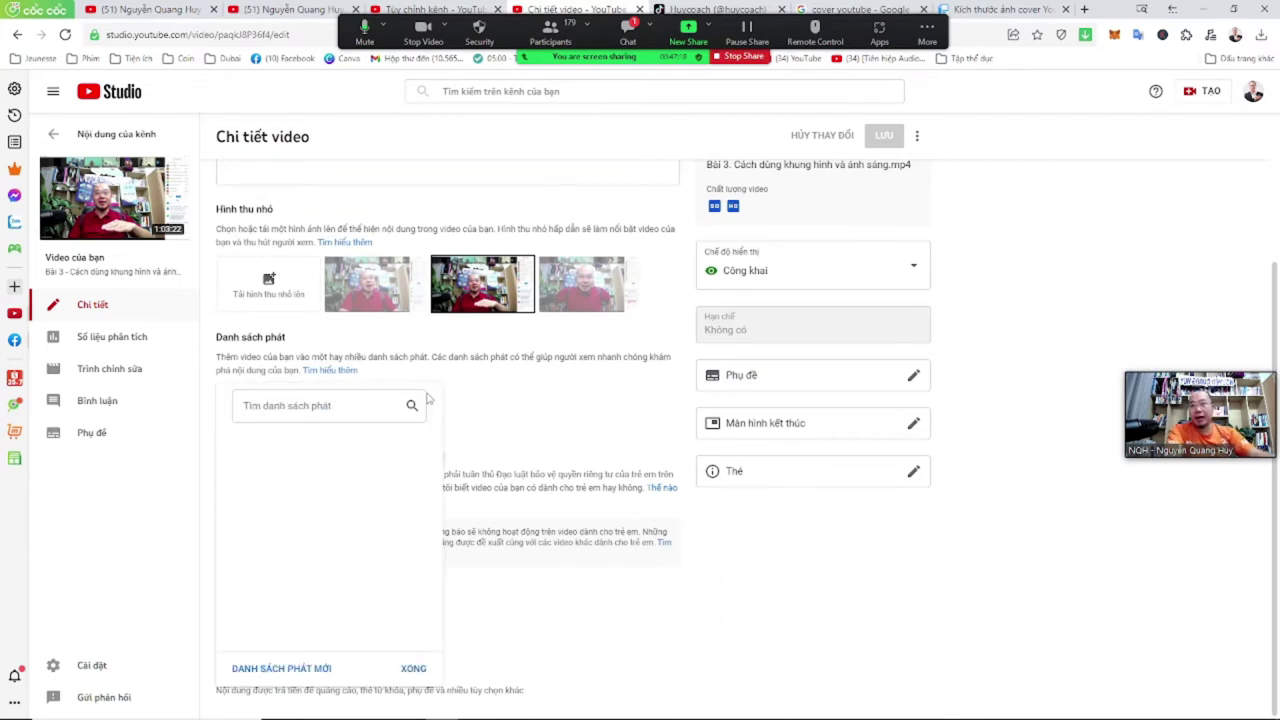
{"action": "left_click", "coordinate": [516, 425]}
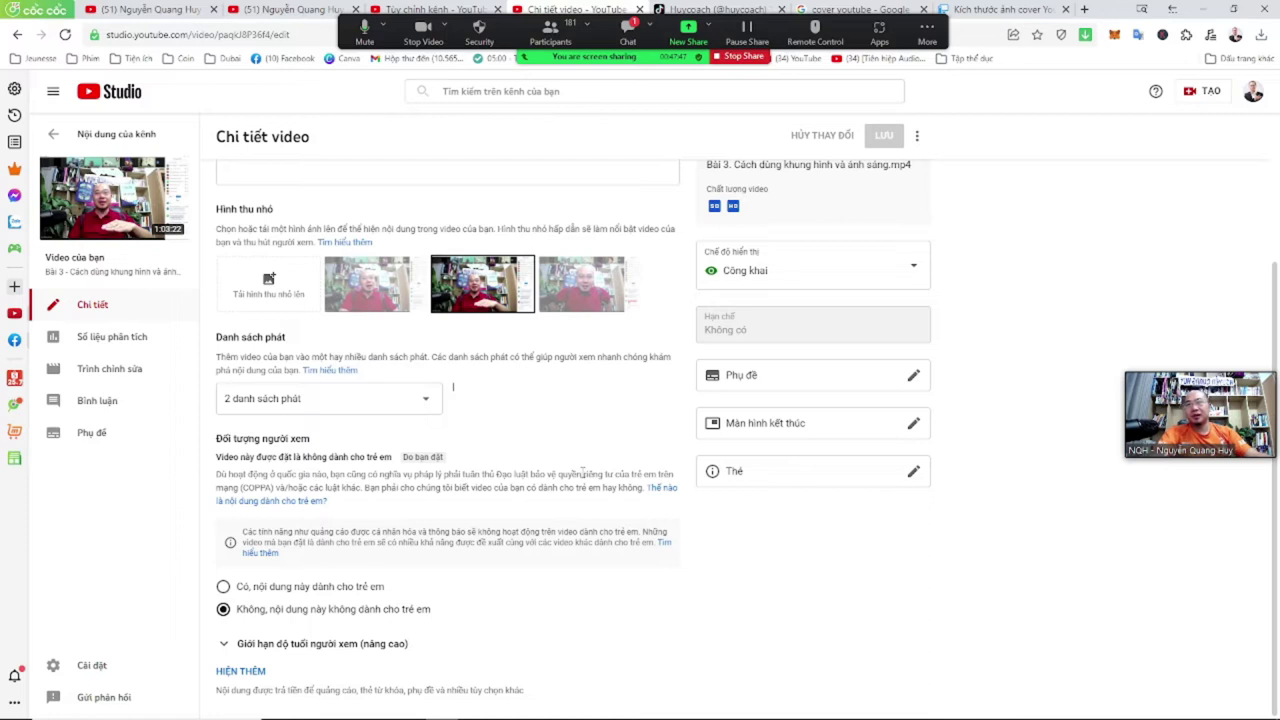
- Examine the three hashtags at the end of the video's description, leaving their wording and the suggested spelling corrections untouched
{"action": "scroll", "coordinate": [608, 584], "scroll_direction": "up", "scroll_amount": 2}
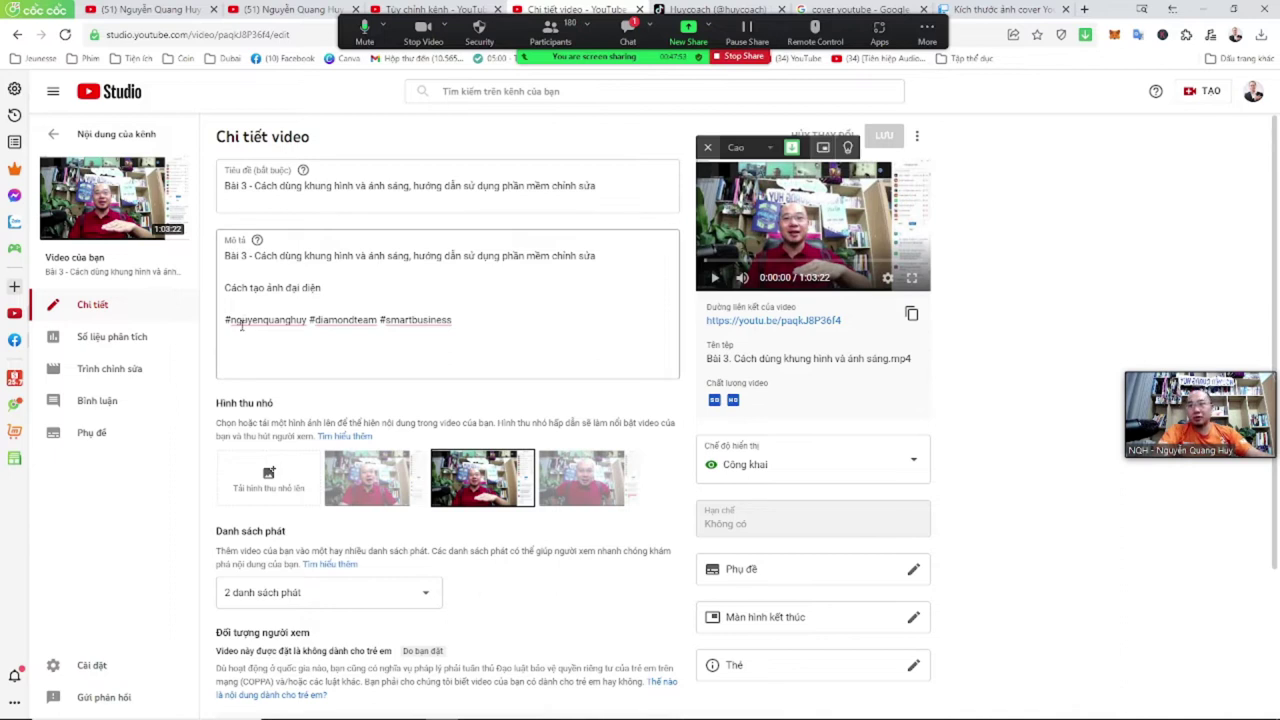
{"action": "left_click_drag", "start_coordinate": [227, 320], "coordinate": [479, 314]}
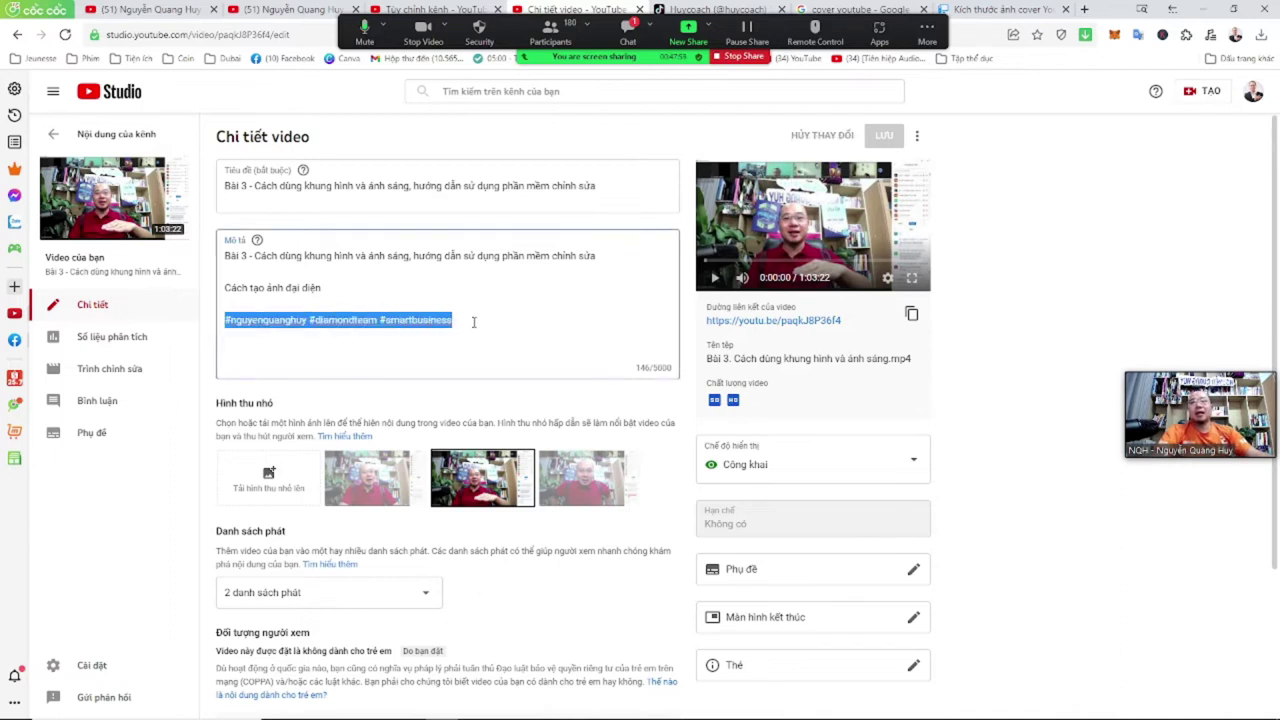
{"action": "left_click", "coordinate": [474, 322]}
{"action": "left_click", "coordinate": [252, 320]}
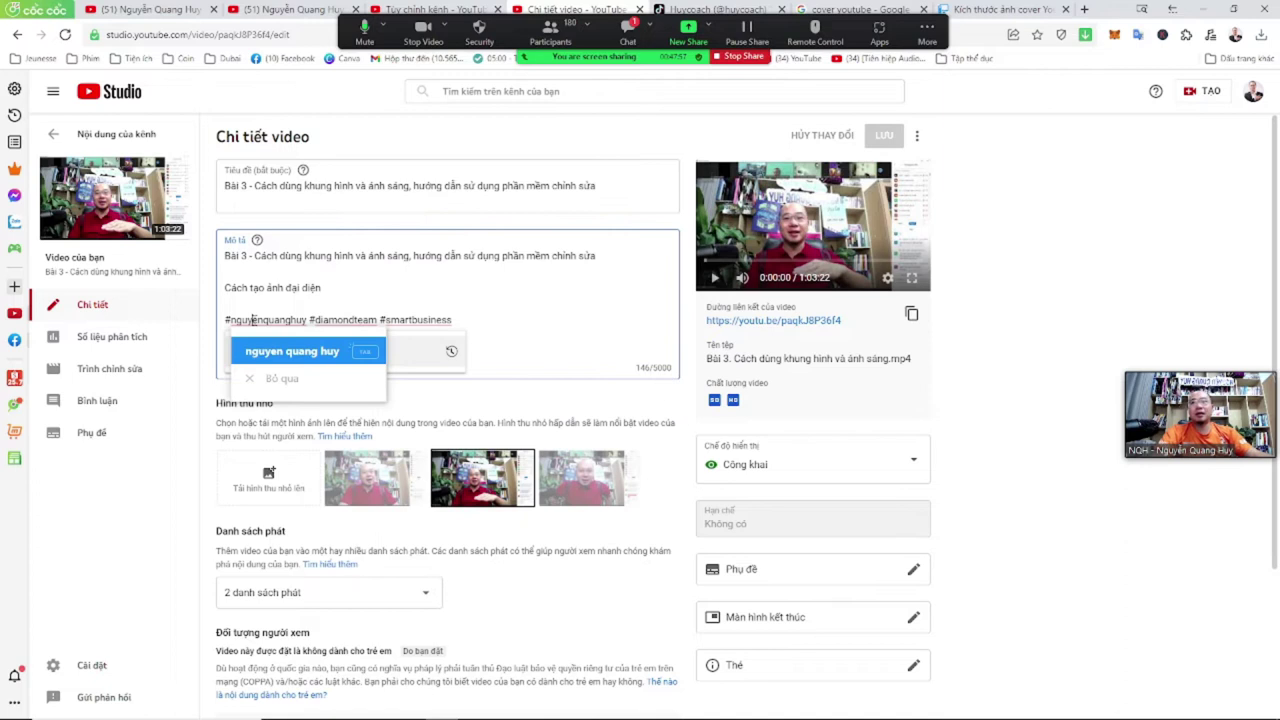
{"action": "left_click", "coordinate": [480, 300]}
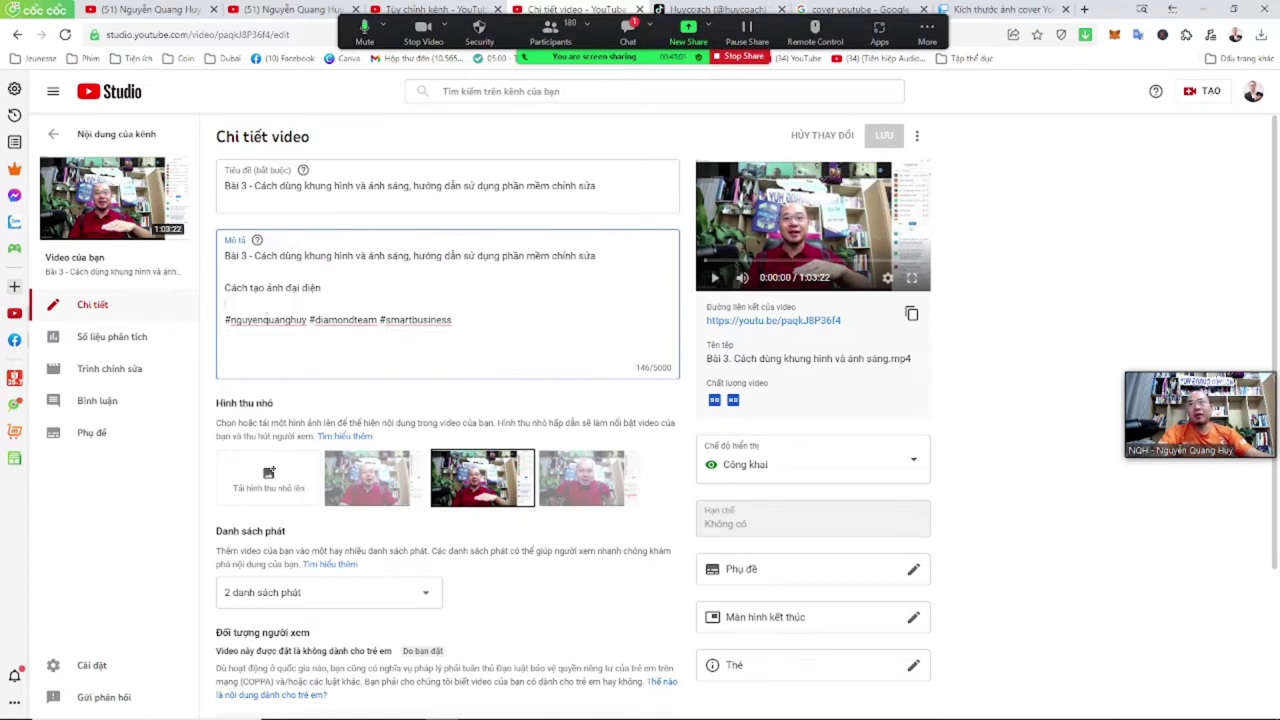
{"action": "left_click", "coordinate": [305, 320]}
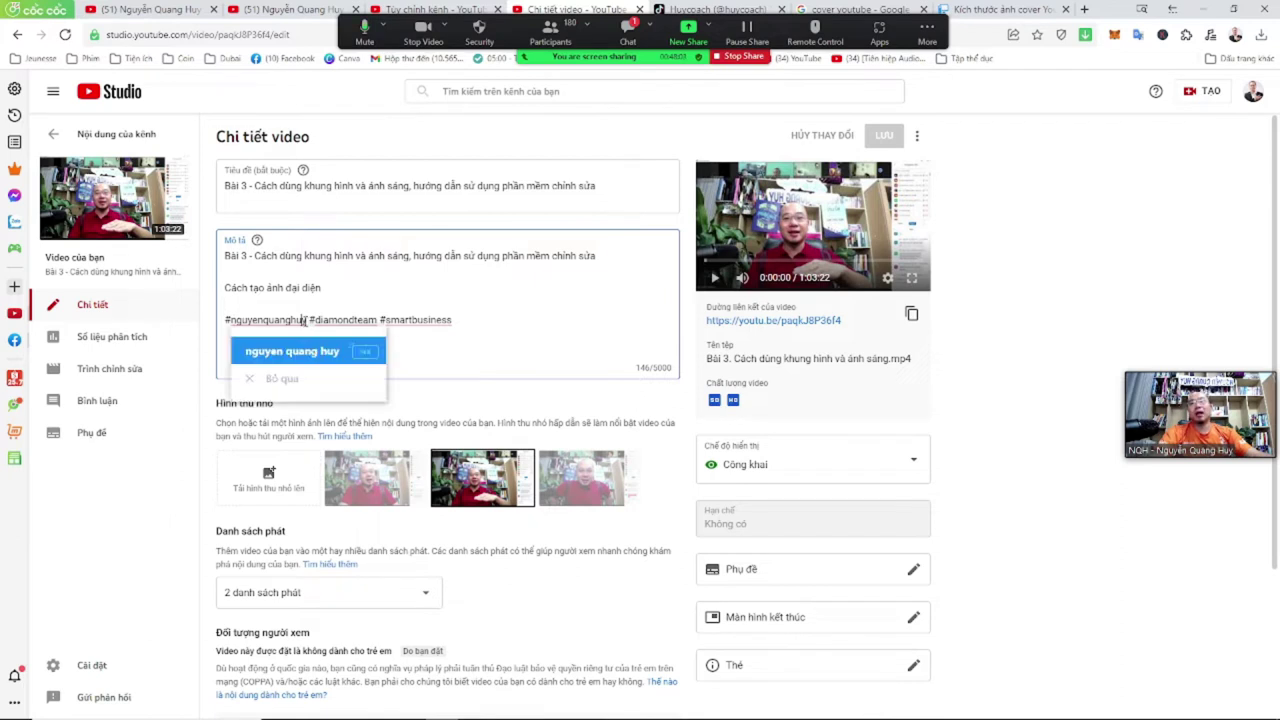
{"action": "left_click", "coordinate": [520, 303]}
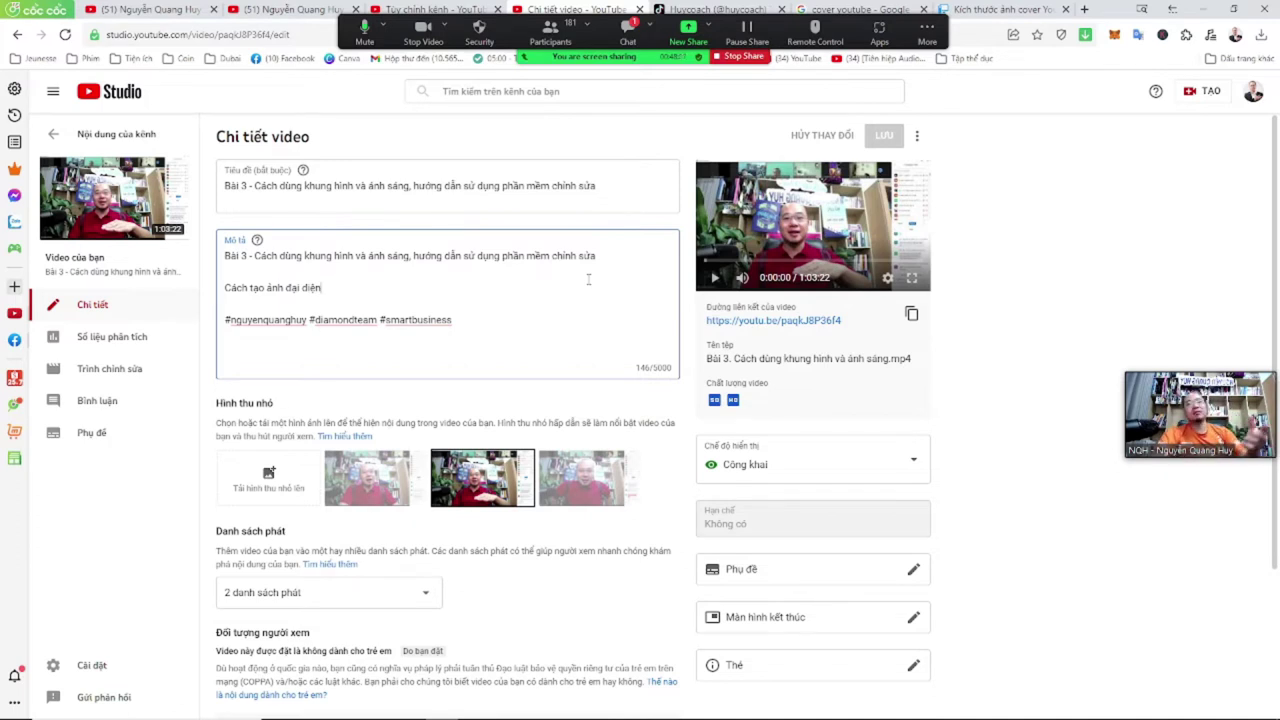
{"action": "left_click", "coordinate": [1061, 216]}
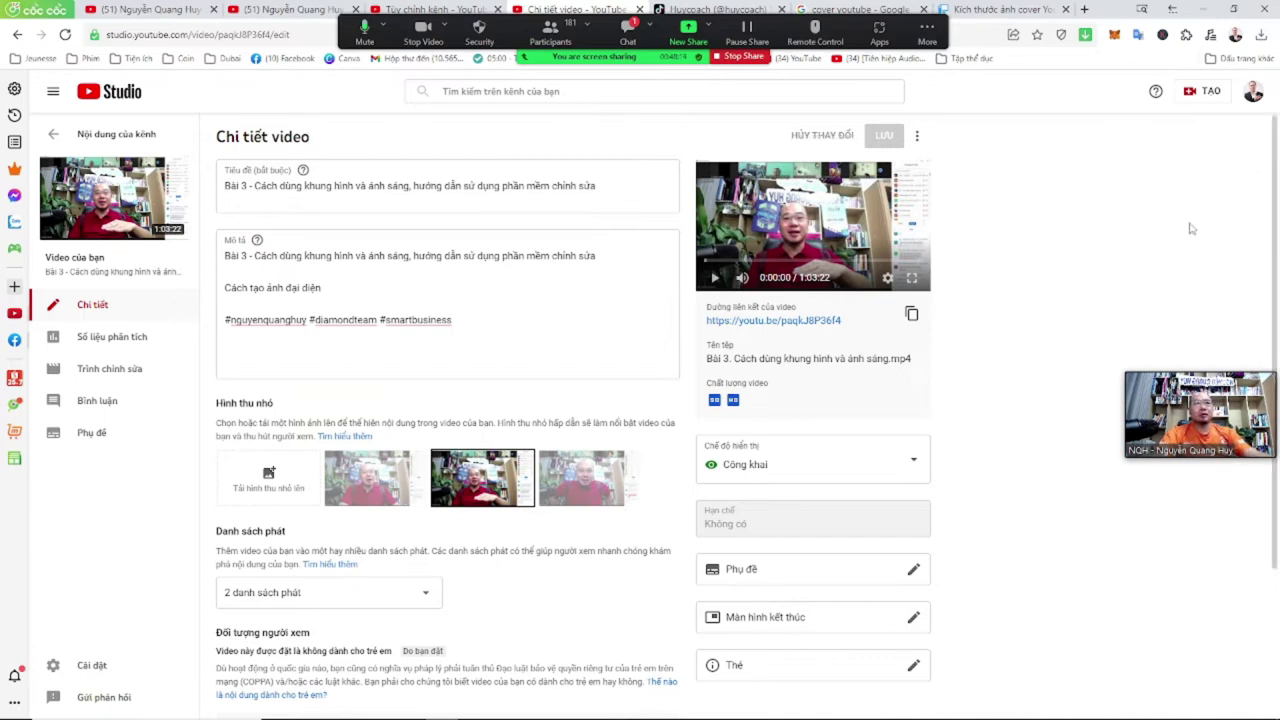
- Switch to the YouTube home page and search for the channel owner's full name
{"action": "left_click", "coordinate": [280, 9]}
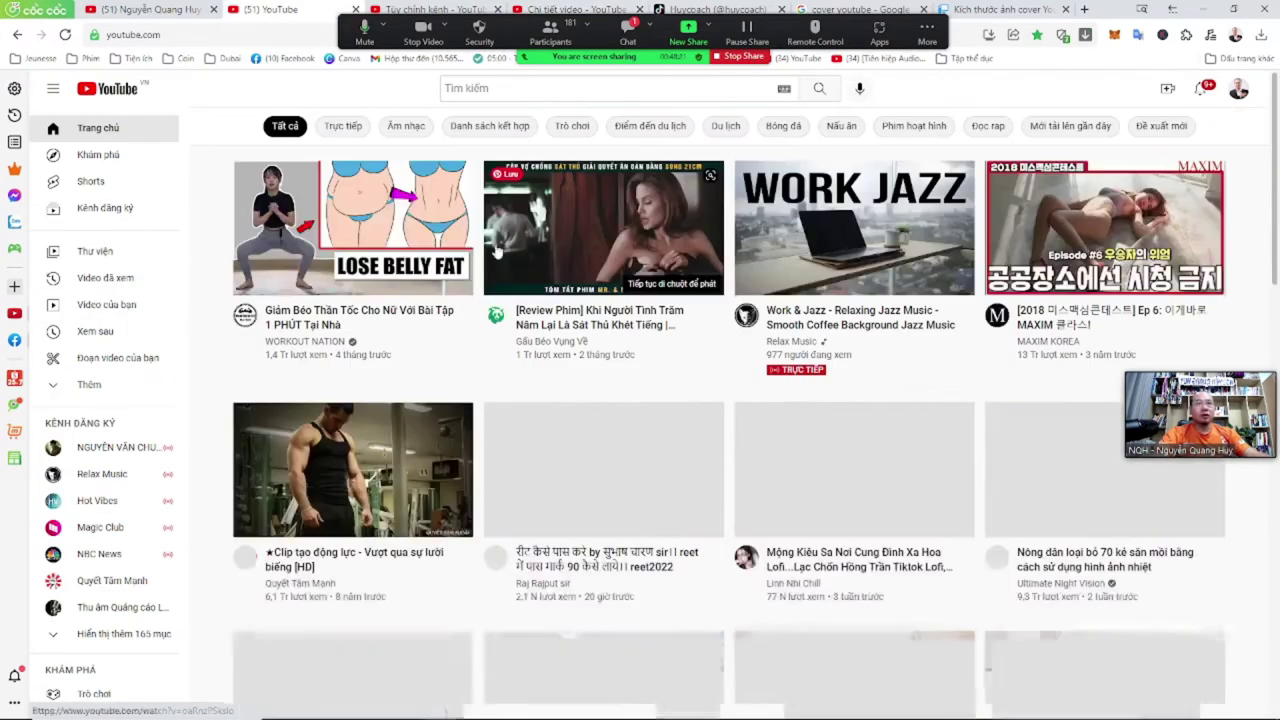
{"action": "left_click", "coordinate": [497, 87]}
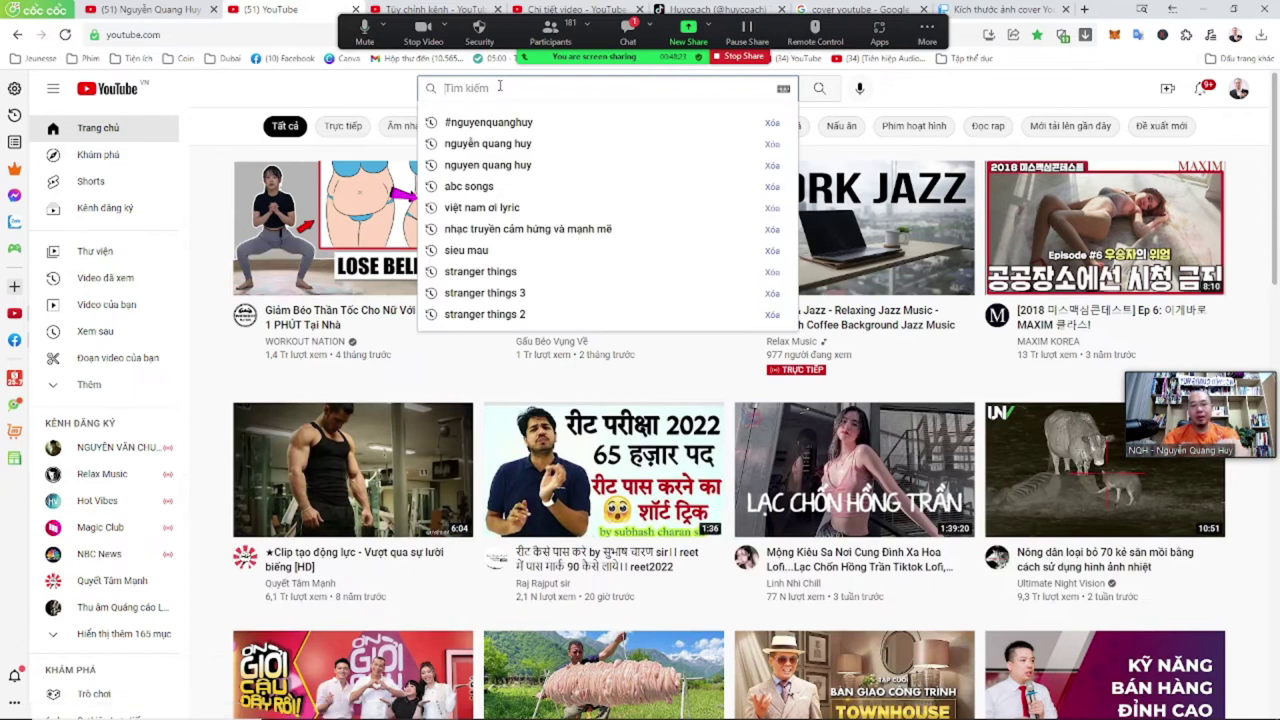
{"action": "type", "text": "Nguyễn"}
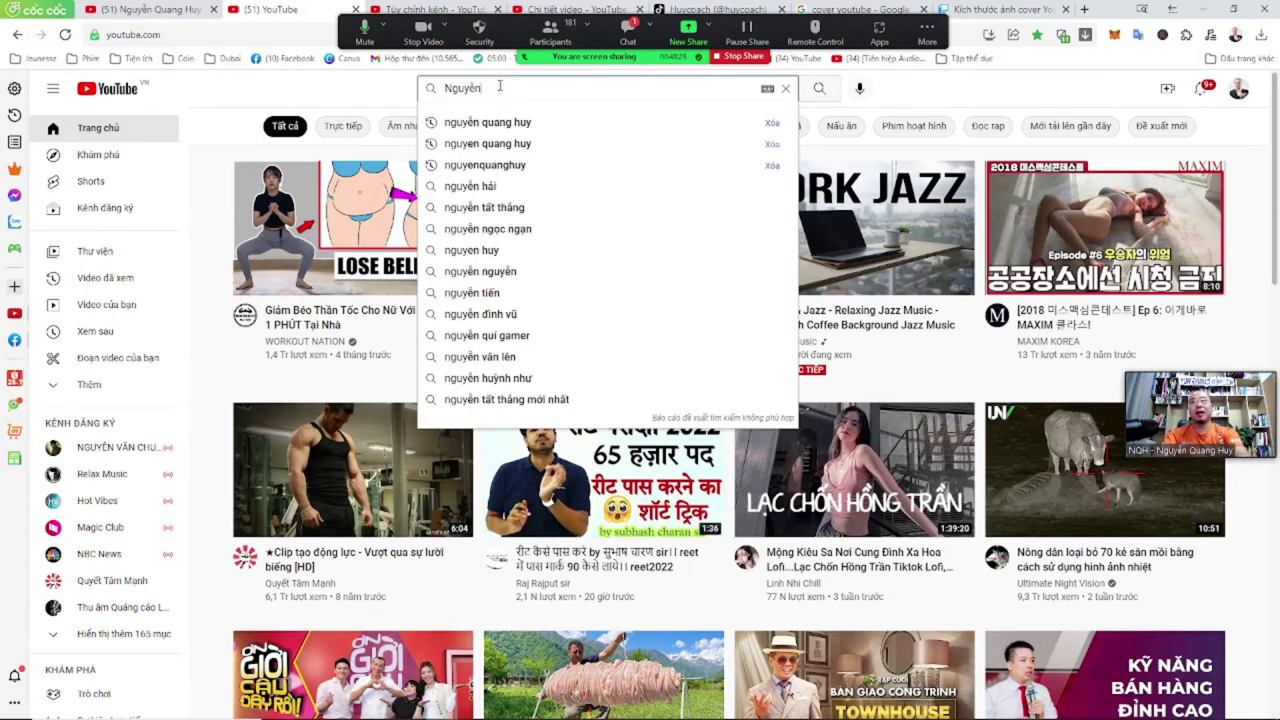
{"action": "type", "text": " Quang Huy"}
{"action": "key", "text": "Return"}
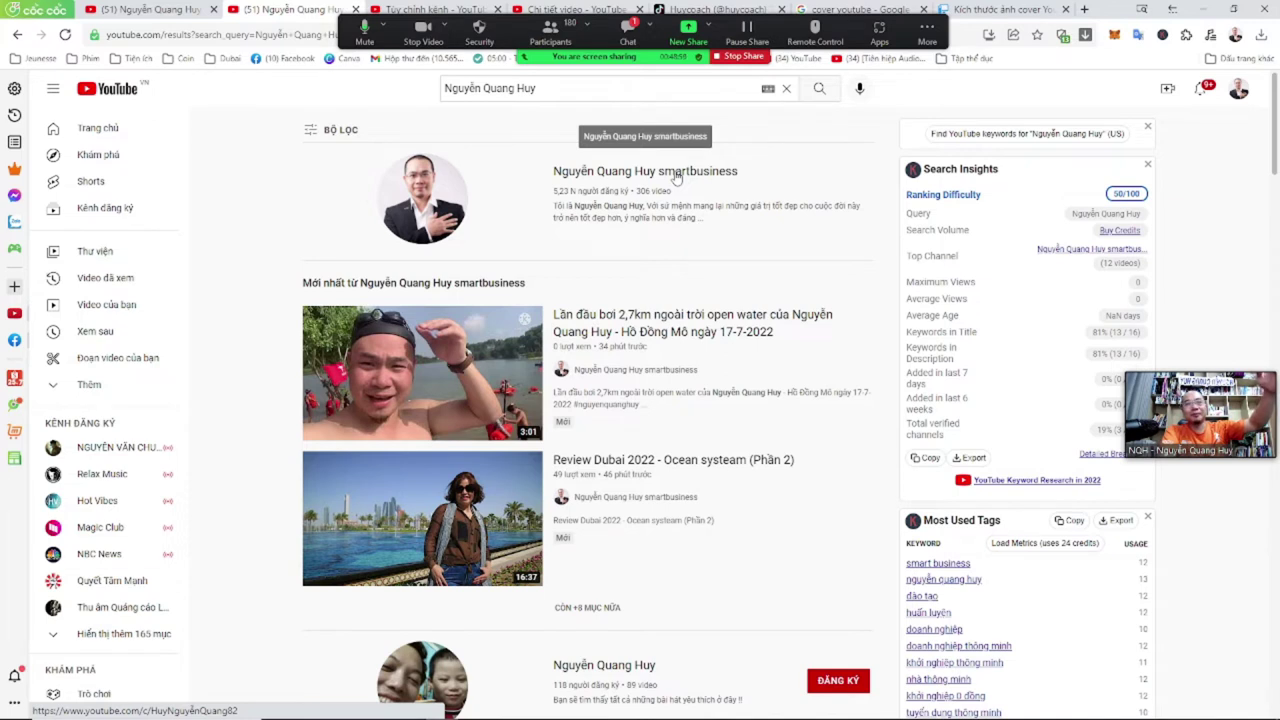
- Examine the channels and videos in the search results for the channel owner's name, ending at the first result
{"action": "scroll", "coordinate": [455, 540], "scroll_direction": "down", "scroll_amount": 1}
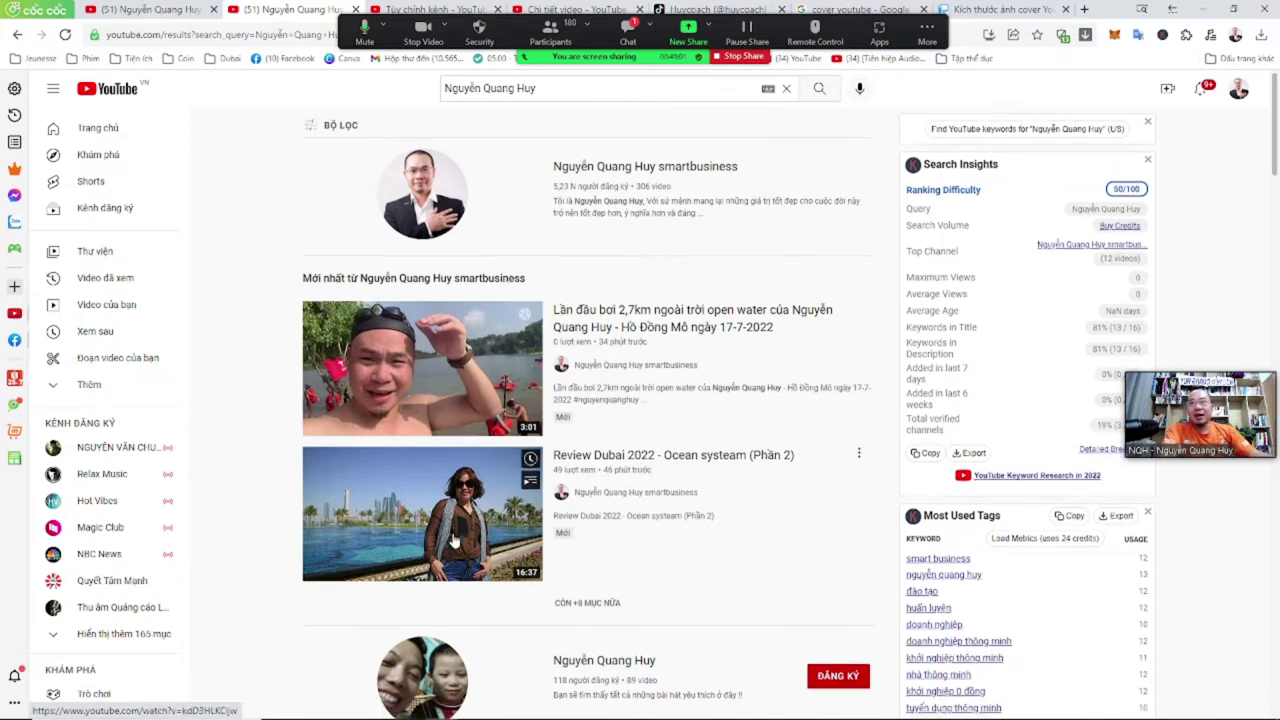
{"action": "scroll", "coordinate": [455, 540], "scroll_direction": "down", "scroll_amount": 3}
{"action": "scroll", "coordinate": [500, 400], "scroll_direction": "up", "scroll_amount": 2}
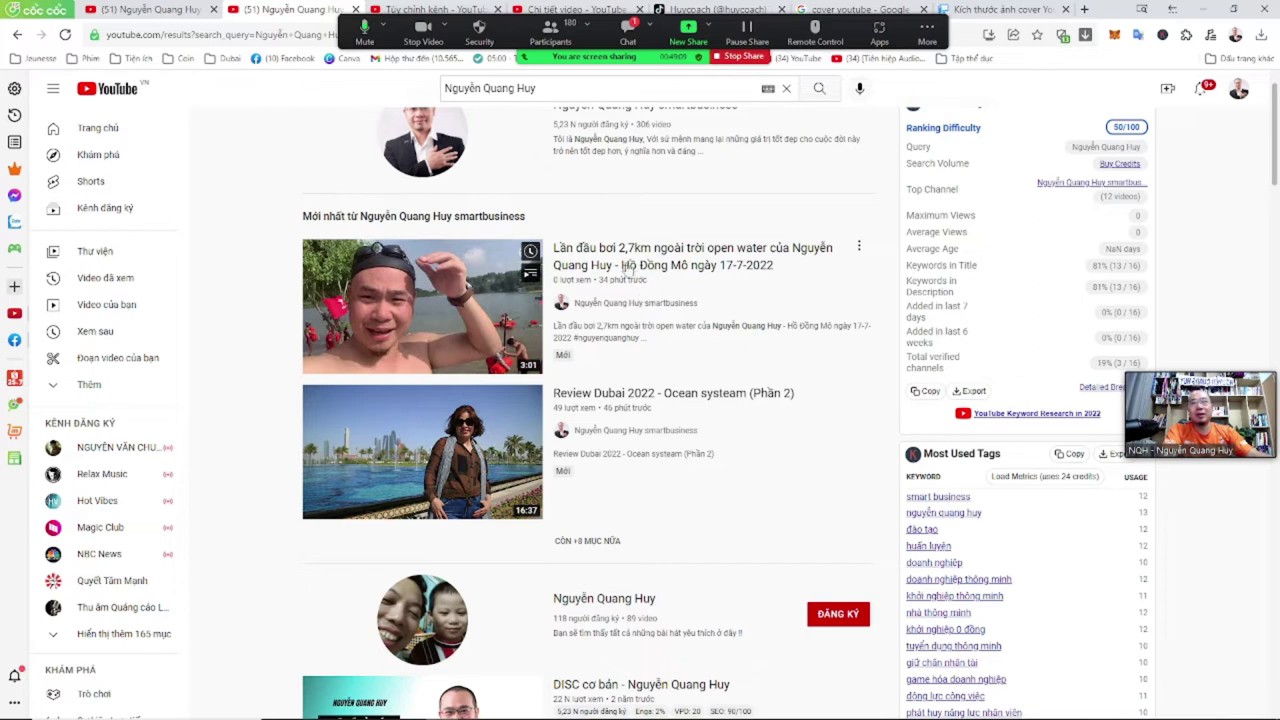
{"action": "scroll", "coordinate": [498, 476], "scroll_direction": "down", "scroll_amount": 5}
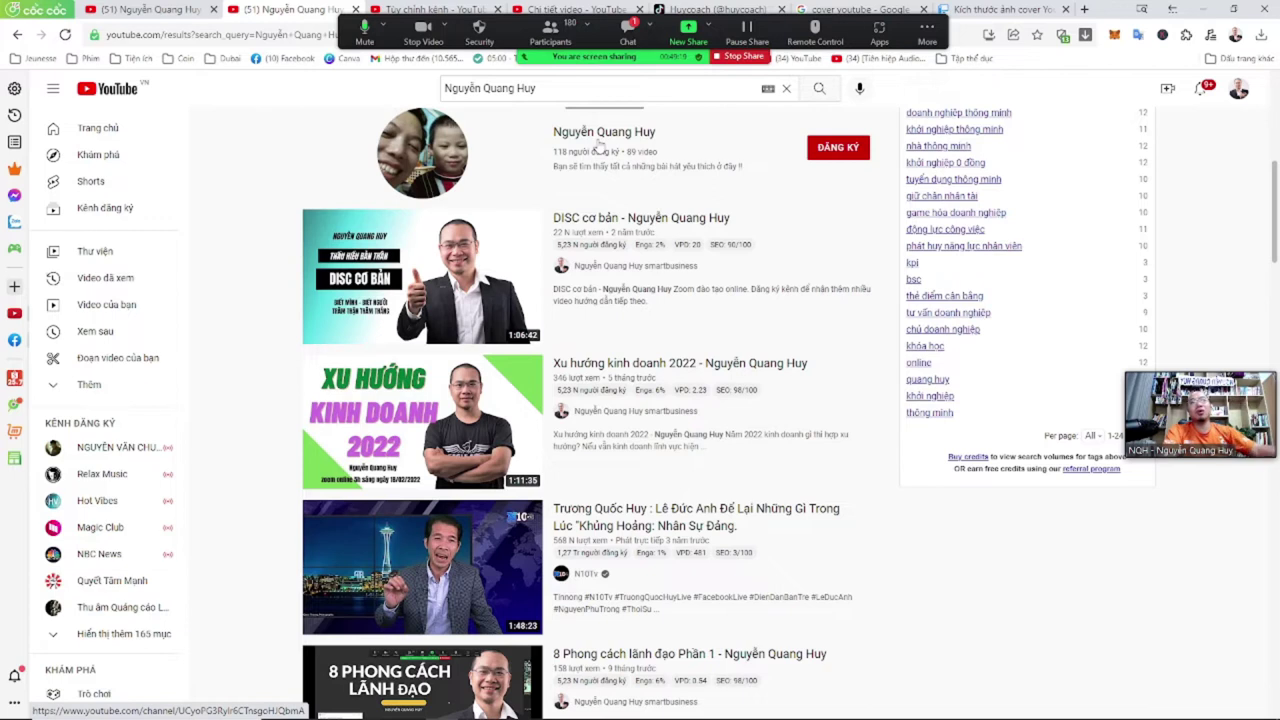
{"action": "mouse_move", "coordinate": [609, 314]}
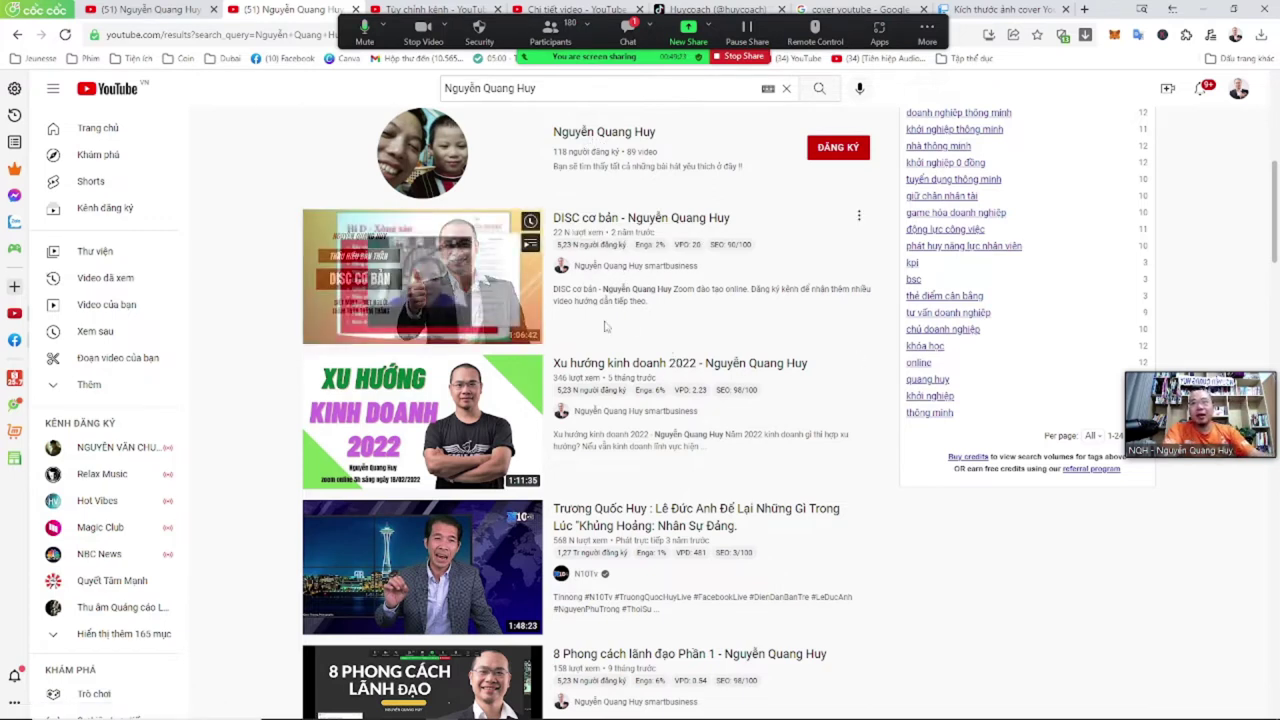
{"action": "scroll", "coordinate": [587, 143], "scroll_direction": "down", "scroll_amount": 2}
{"action": "scroll", "coordinate": [587, 143], "scroll_direction": "up", "scroll_amount": 5}
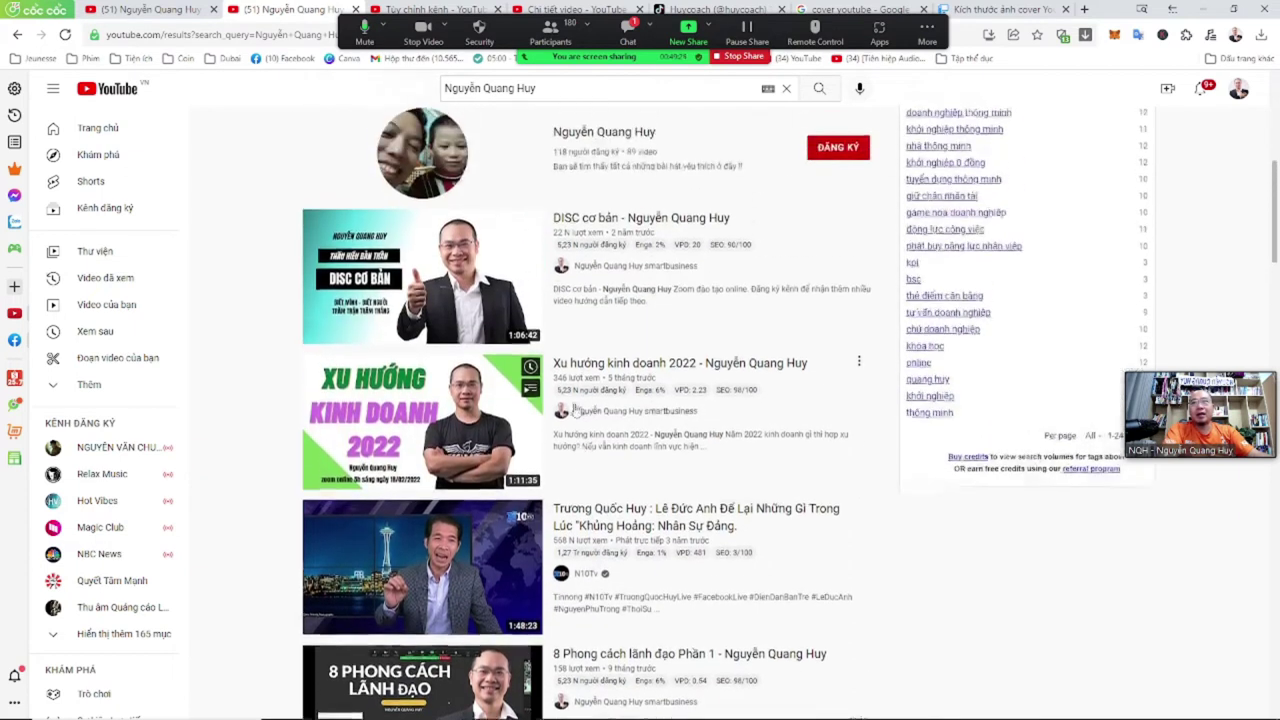
{"action": "scroll", "coordinate": [575, 411], "scroll_direction": "up", "scroll_amount": 2}
{"action": "scroll", "coordinate": [568, 450], "scroll_direction": "down", "scroll_amount": 1}
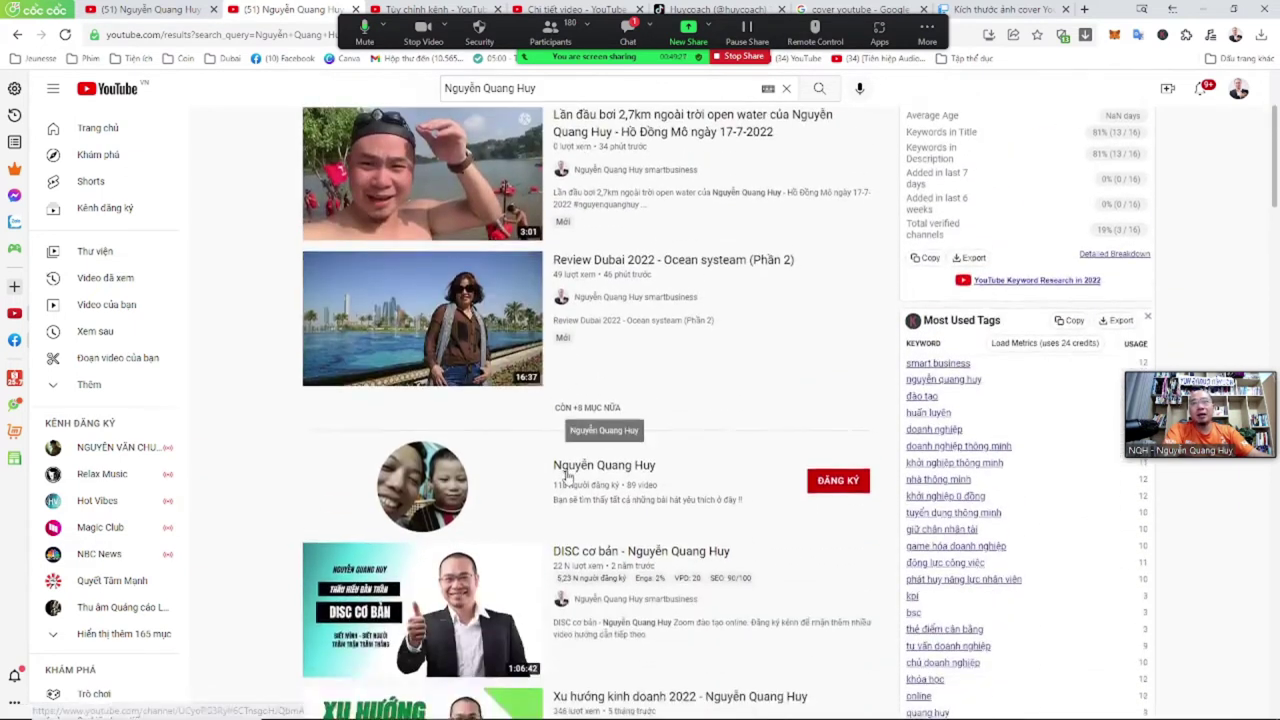
{"action": "scroll", "coordinate": [570, 420], "scroll_direction": "up", "scroll_amount": 2}
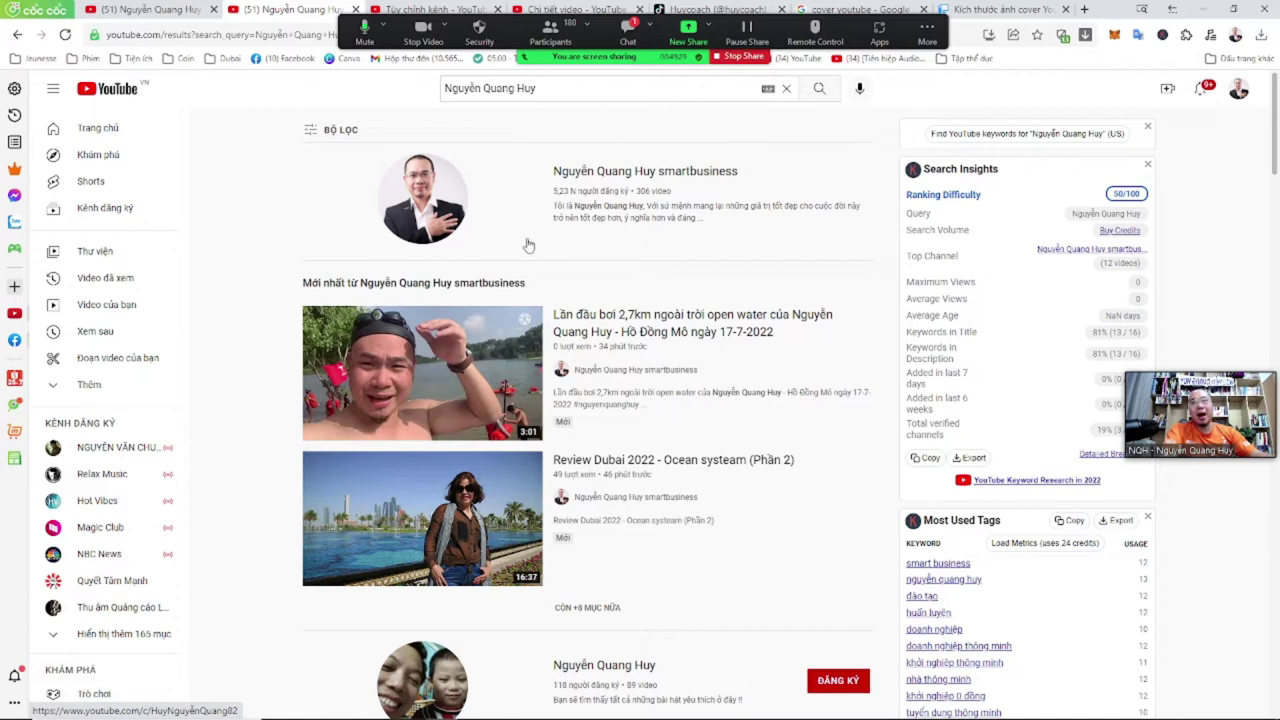